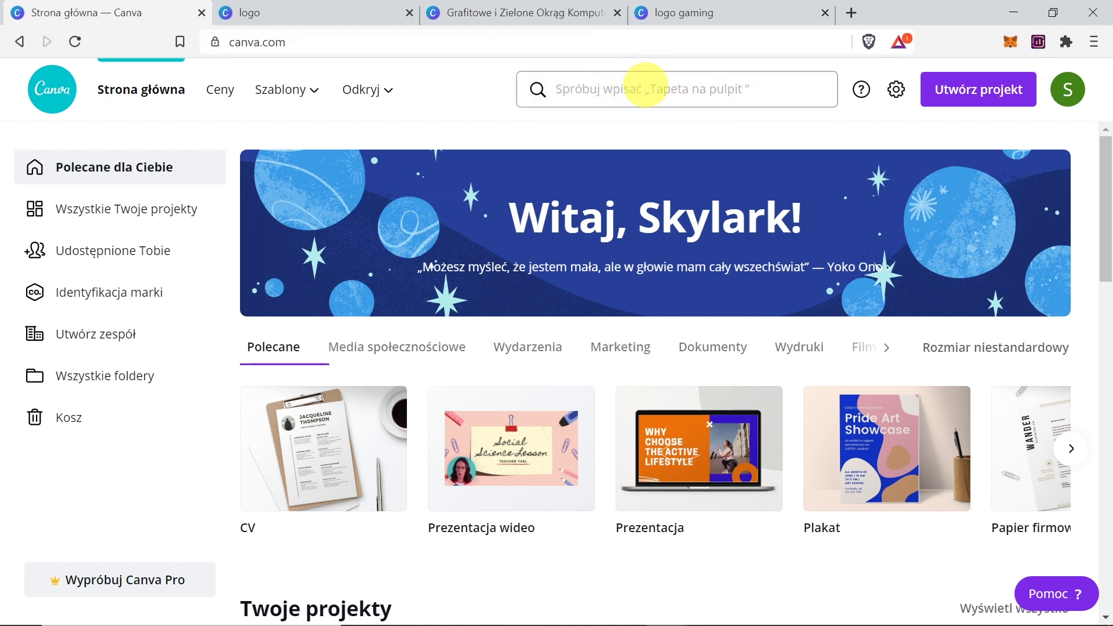
# Search the Canva templates for "logo"
pyautogui.click(640, 83)
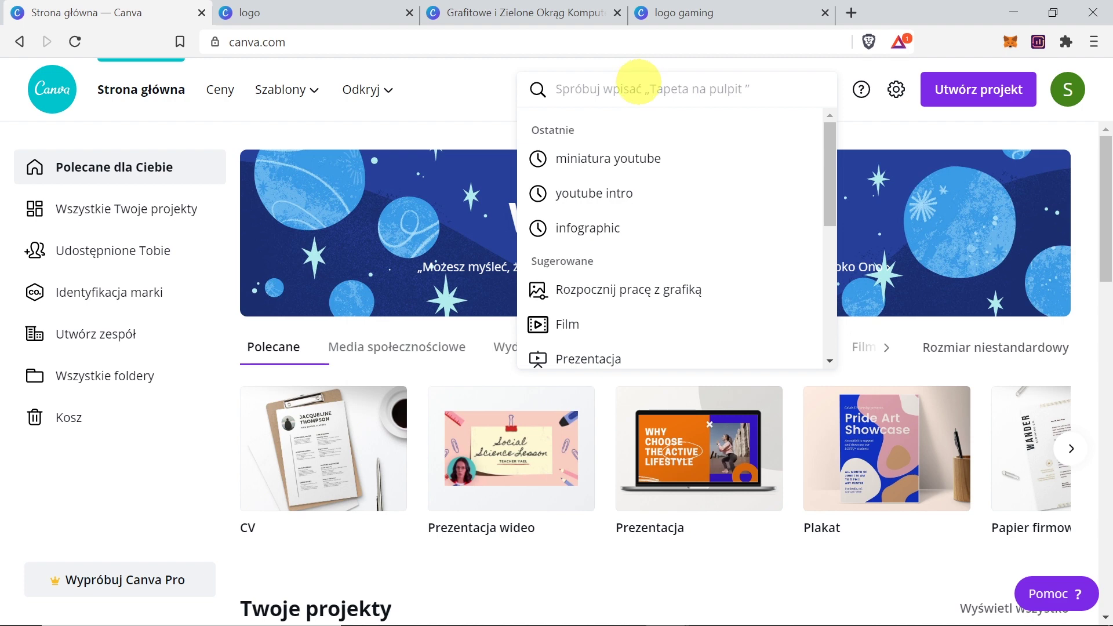
pyautogui.write('logo')
pyautogui.press('Return')
pyautogui.click(298, 18)
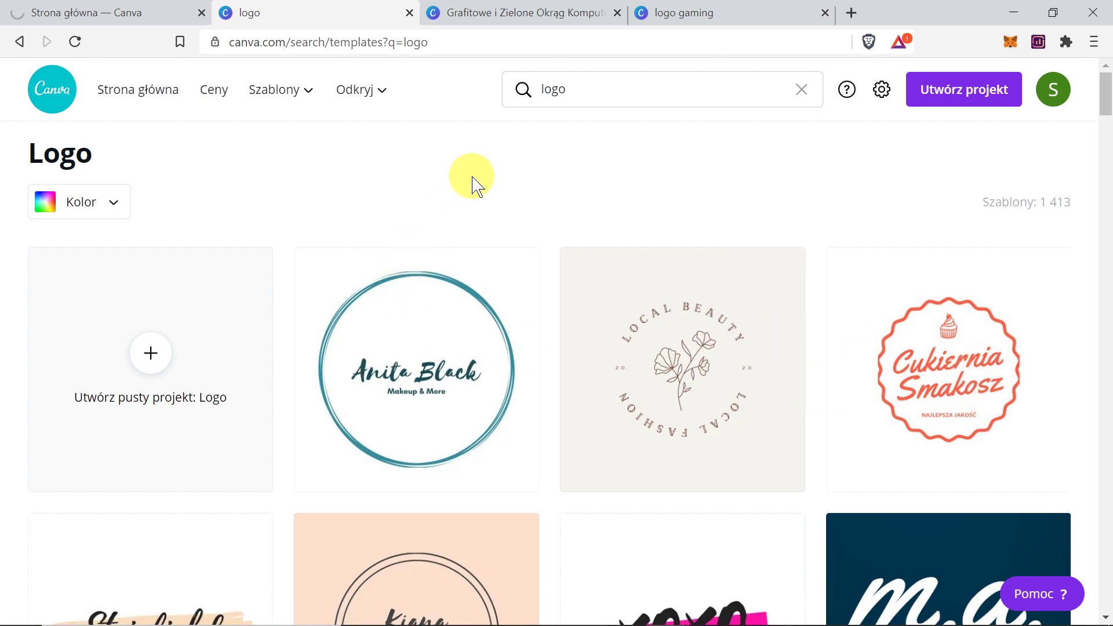
# Browse the logo template results to compare the available designs
pyautogui.scroll(-6, 473, 174)
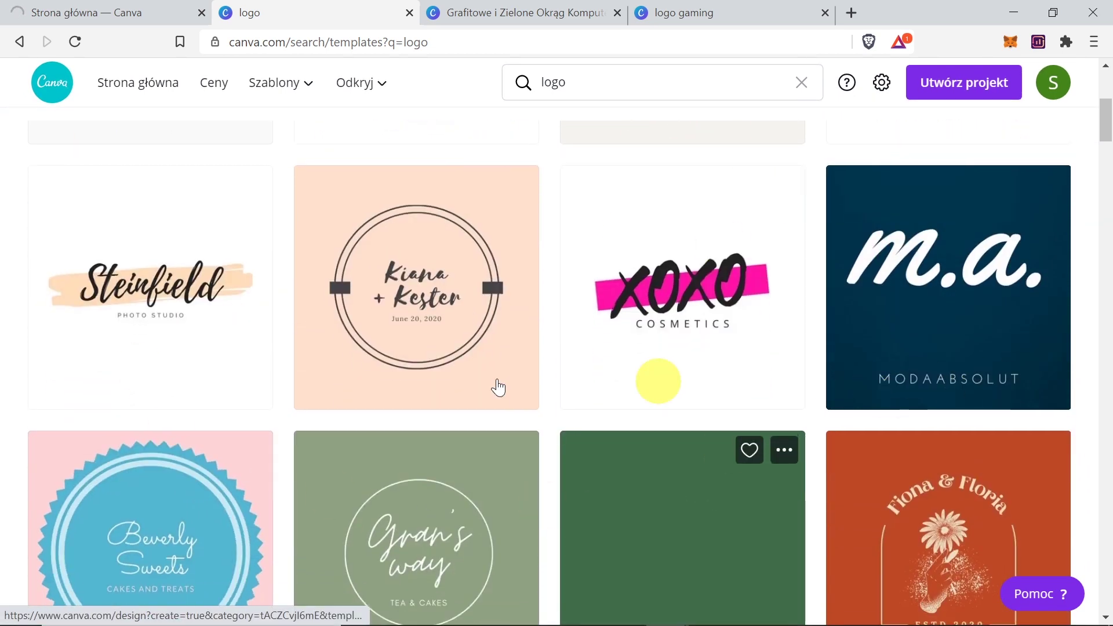
pyautogui.scroll(-5, 801, 395)
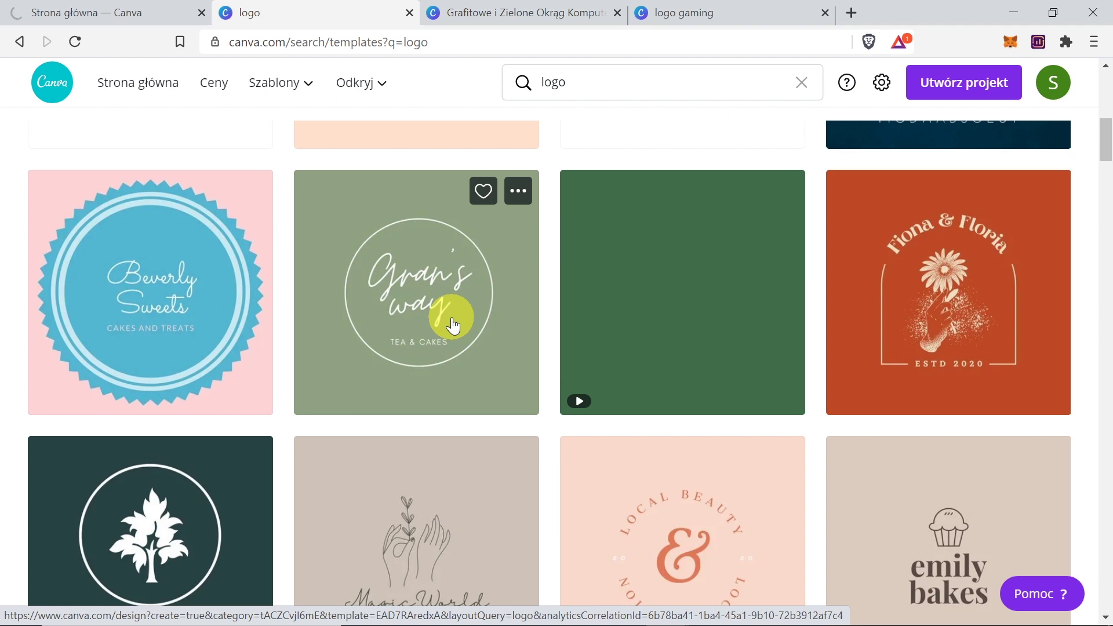
pyautogui.scroll(-3, 463, 307)
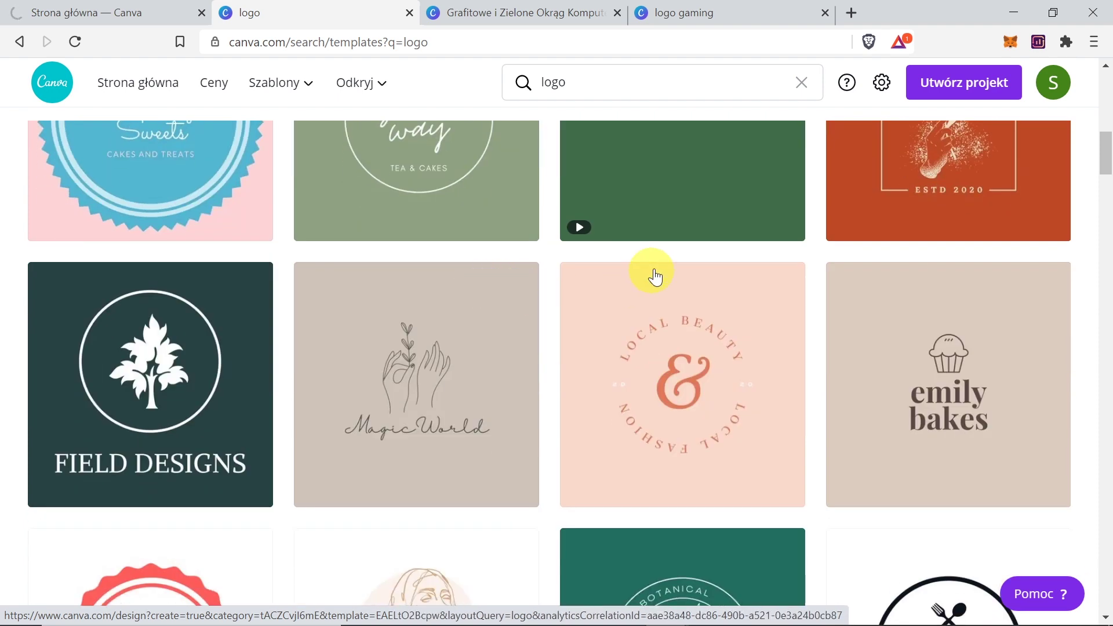
pyautogui.scroll(-1, 748, 359)
pyautogui.scroll(-4, 736, 322)
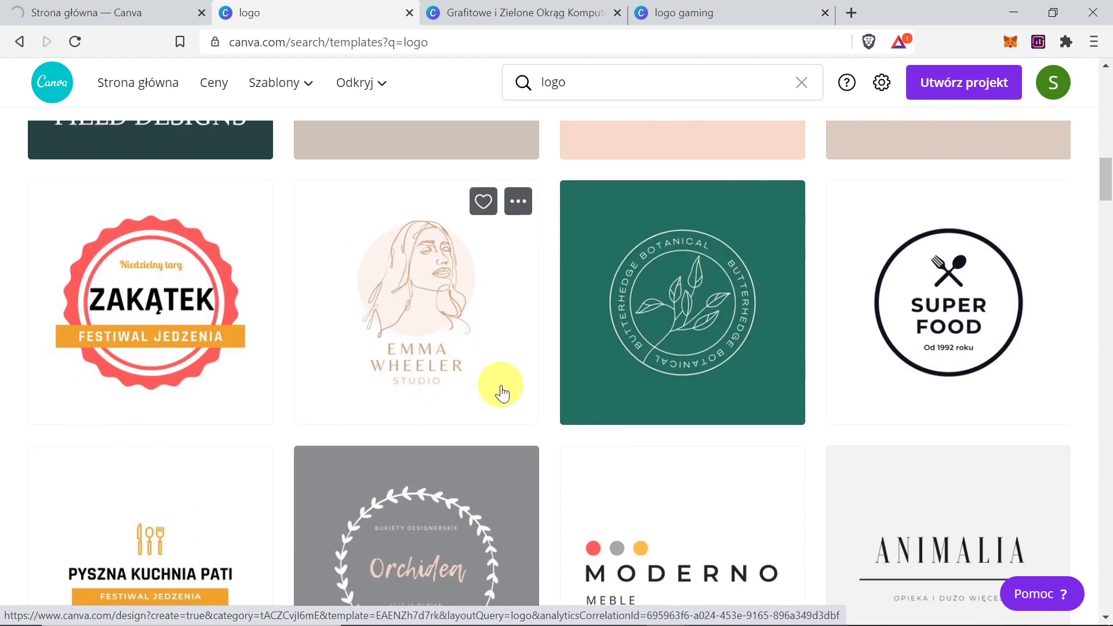
pyautogui.scroll(-5, 502, 394)
pyautogui.scroll(-3, 579, 464)
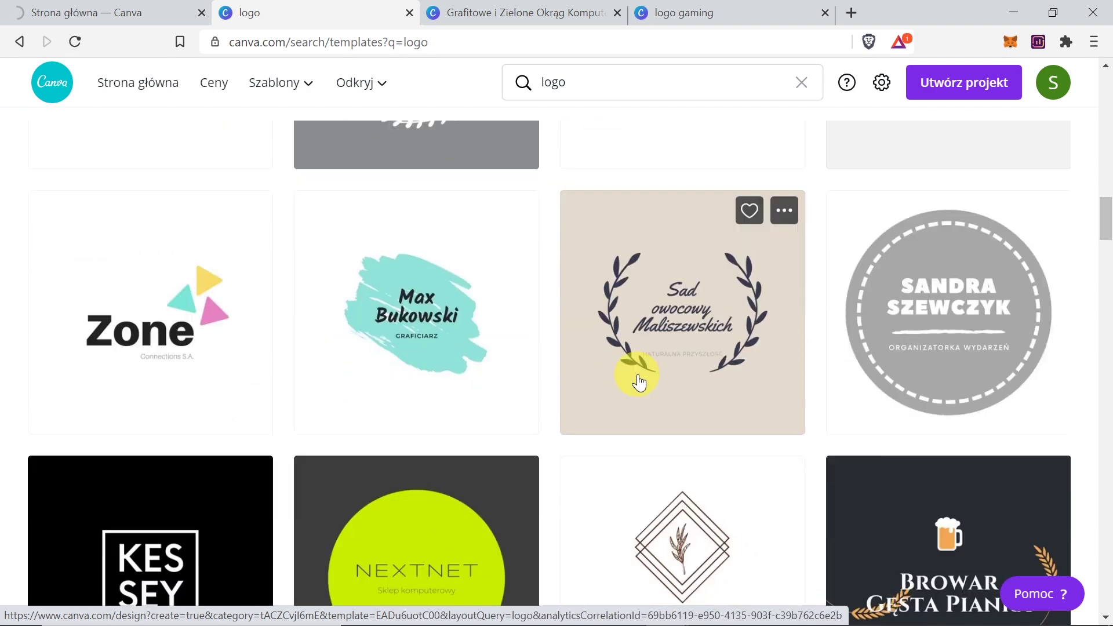
pyautogui.scroll(-4, 634, 371)
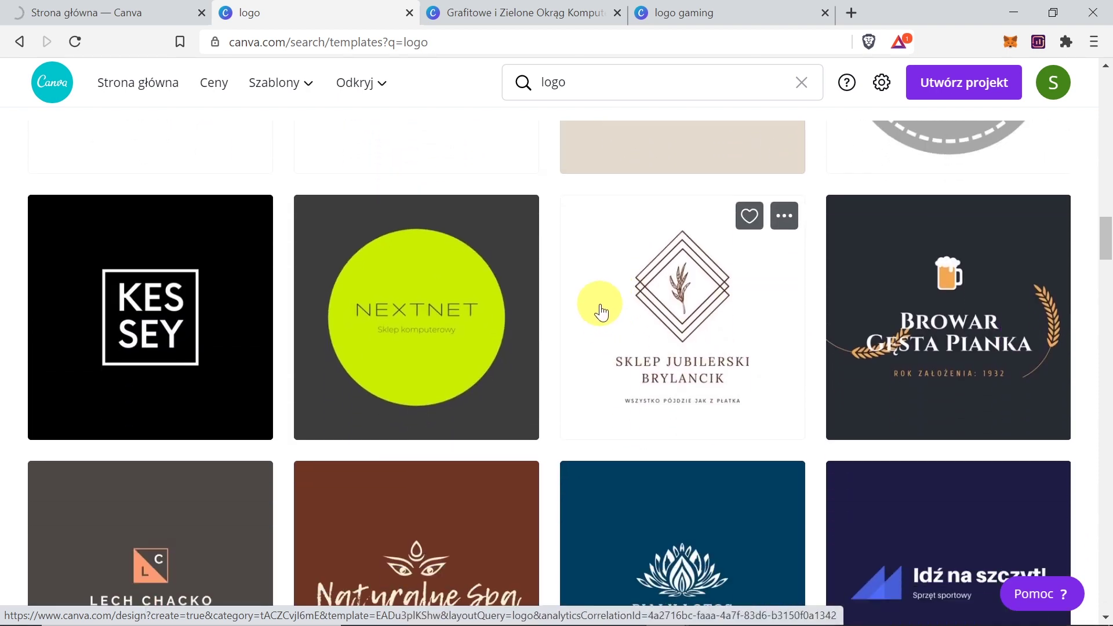
pyautogui.scroll(-4, 605, 307)
pyautogui.scroll(-5, 604, 296)
# Start a design from the "Grafitowe i Zielone Okrąg Komputer Logo" template with the NEXTNET circle
pyautogui.scroll(8, 510, 371)
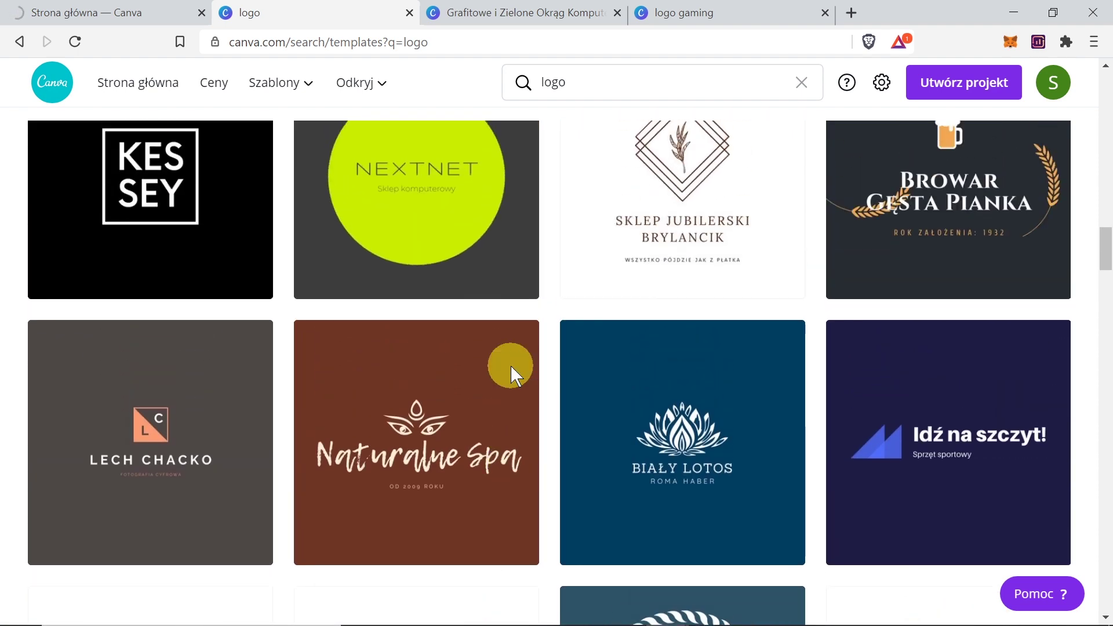
pyautogui.scroll(3, 560, 400)
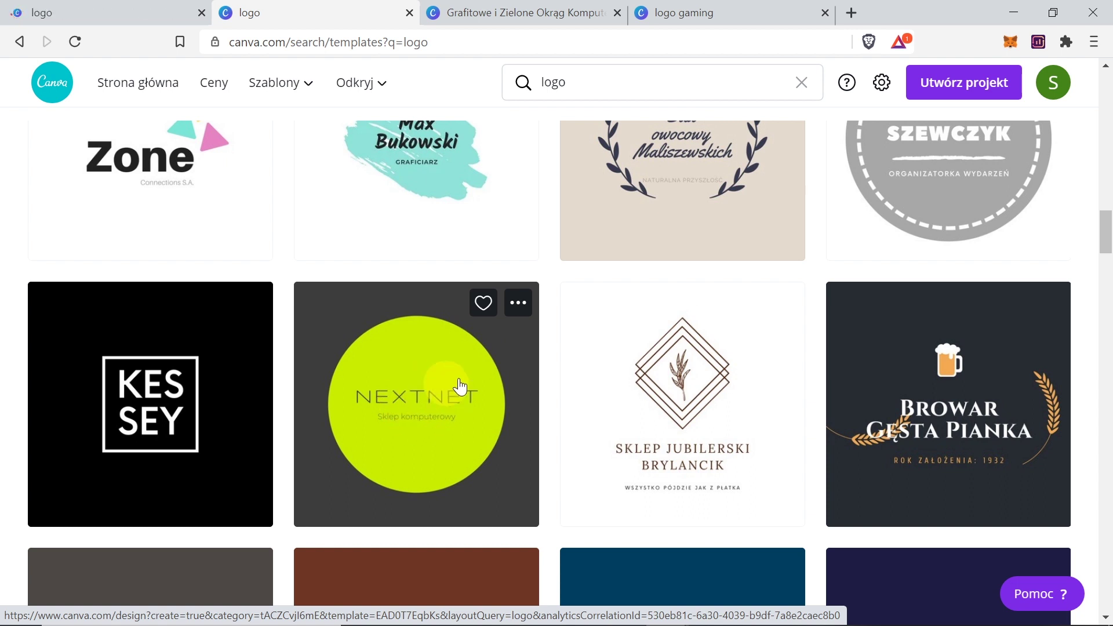
pyautogui.click(519, 306)
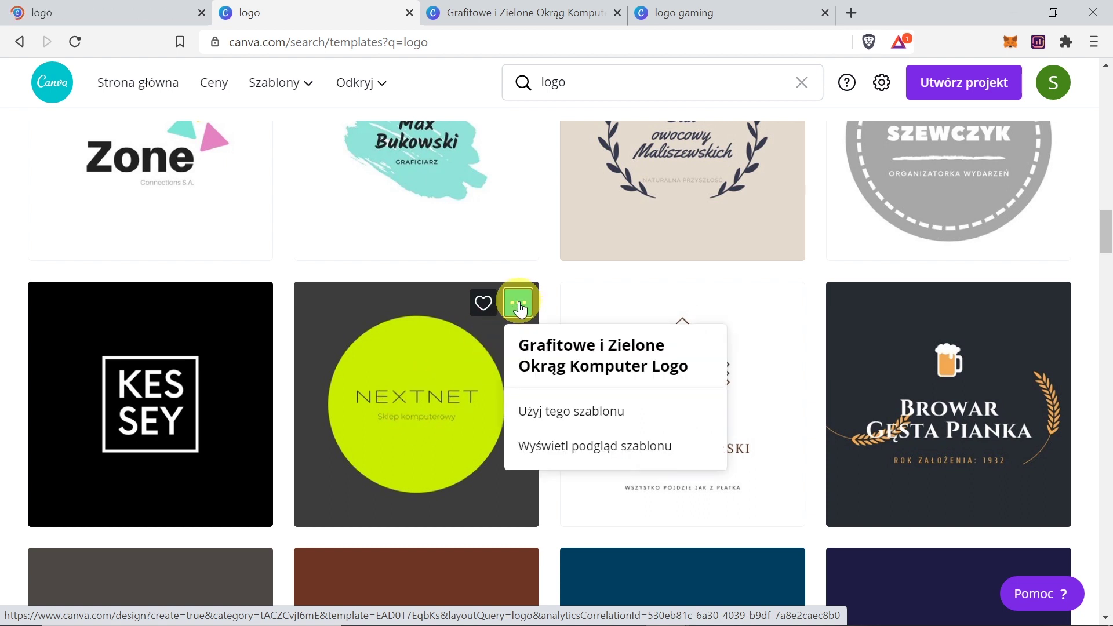
pyautogui.click(584, 424)
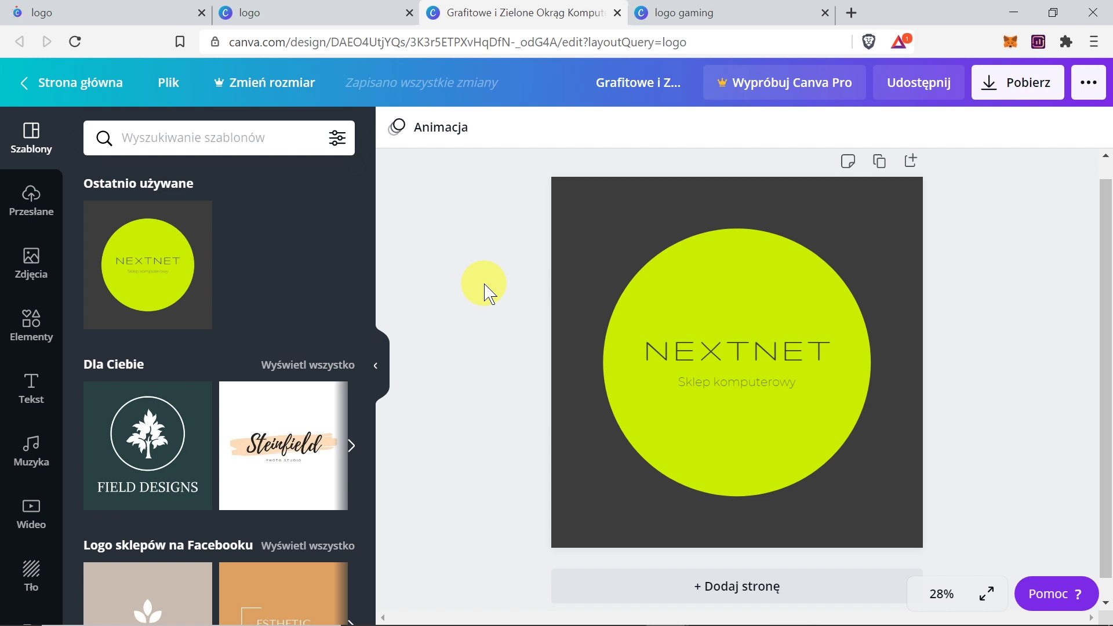
# Enlarge the lime-green circle around its centre until it nearly fills the dark square canvas
pyautogui.click(753, 298)
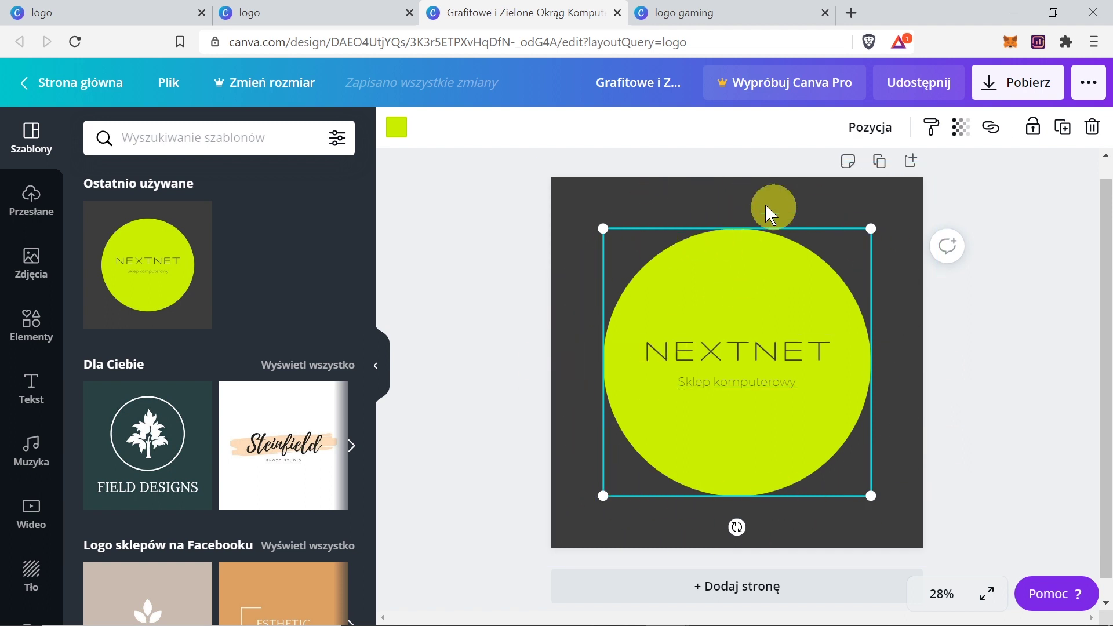
pyautogui.moveTo(873, 496); pyautogui.dragTo(921, 532)
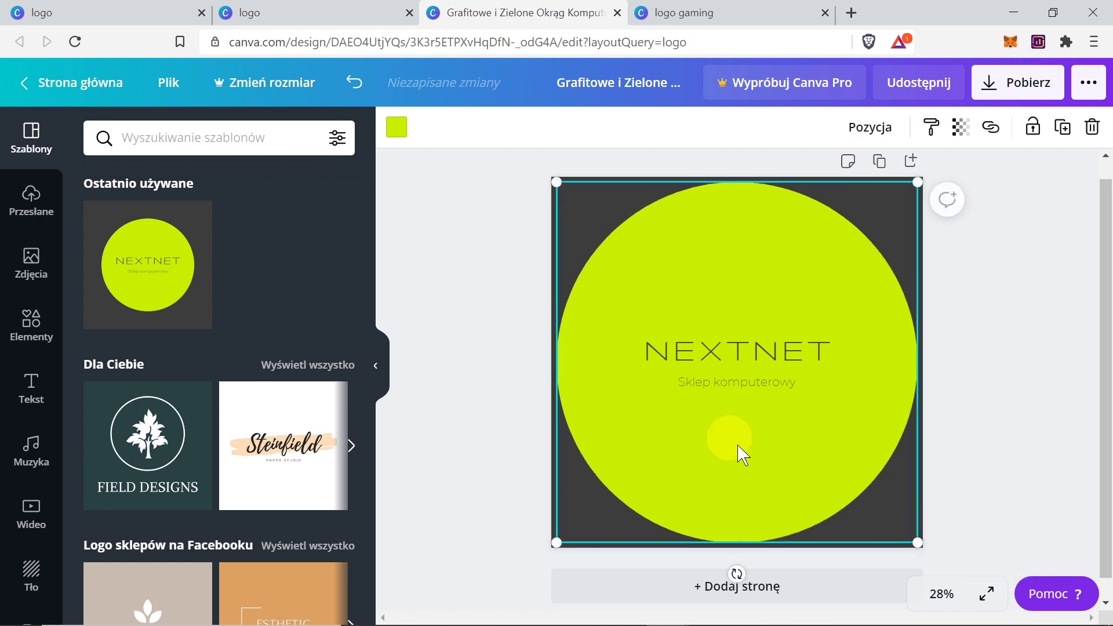
pyautogui.click(991, 376)
# Move the NEXTNET and "Sklep komputerowy" text group up into the upper part of the circle
pyautogui.click(765, 360)
pyautogui.click(820, 346)
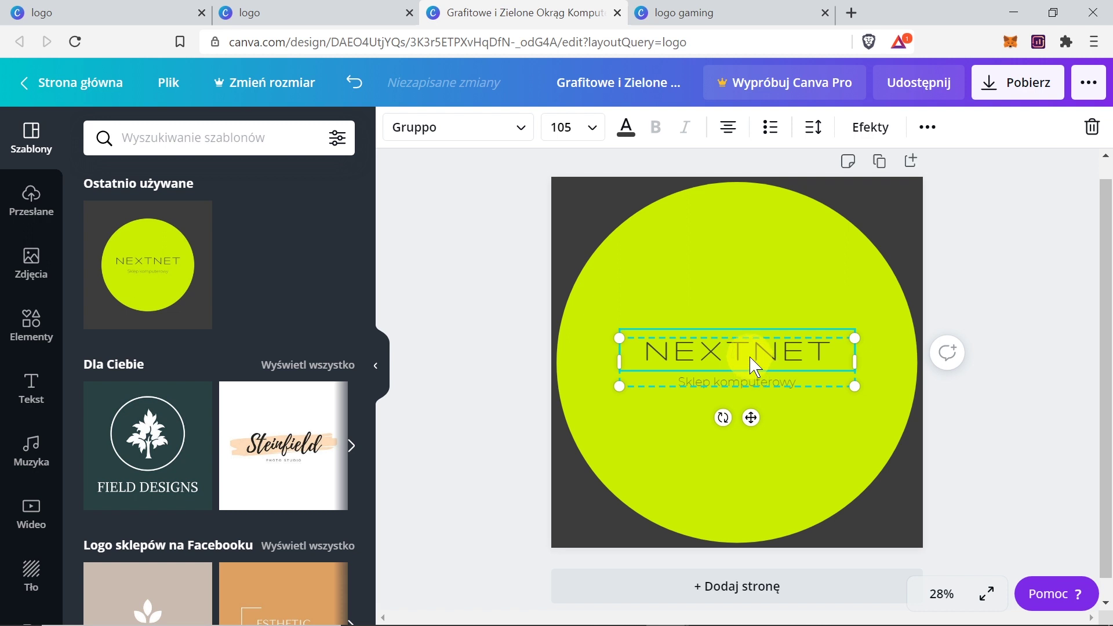
pyautogui.moveTo(765, 364); pyautogui.dragTo(754, 297)
pyautogui.click(753, 319)
pyautogui.click(752, 288)
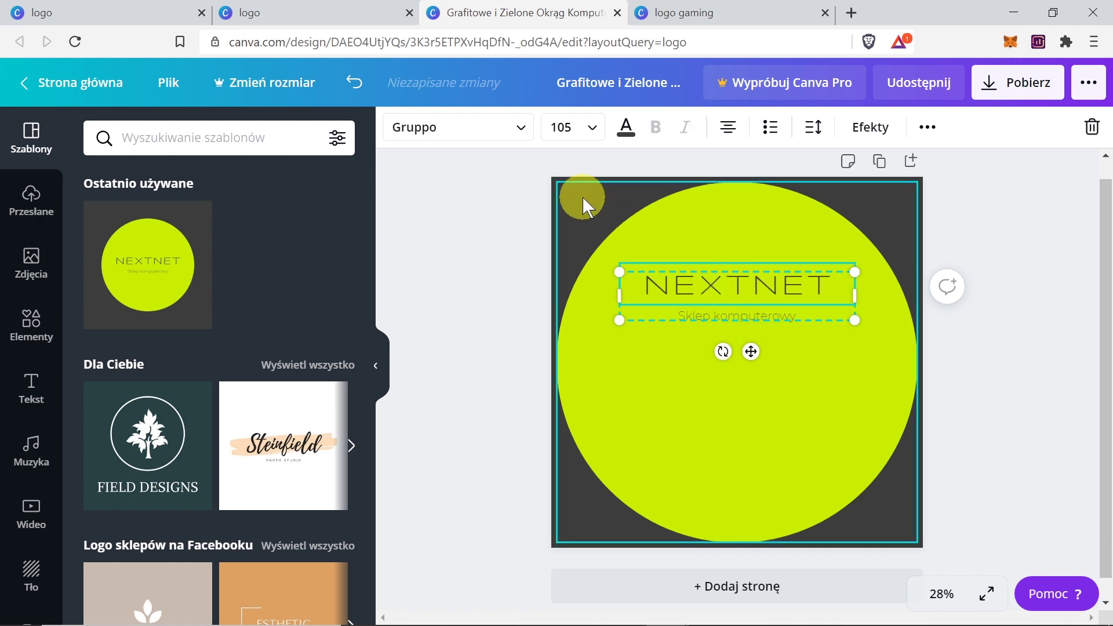
# Compare the Gruppo and Montserrat Extra-Light fonts on the NEXTNET text and apply Montserrat Extra-Light
pyautogui.click(500, 132)
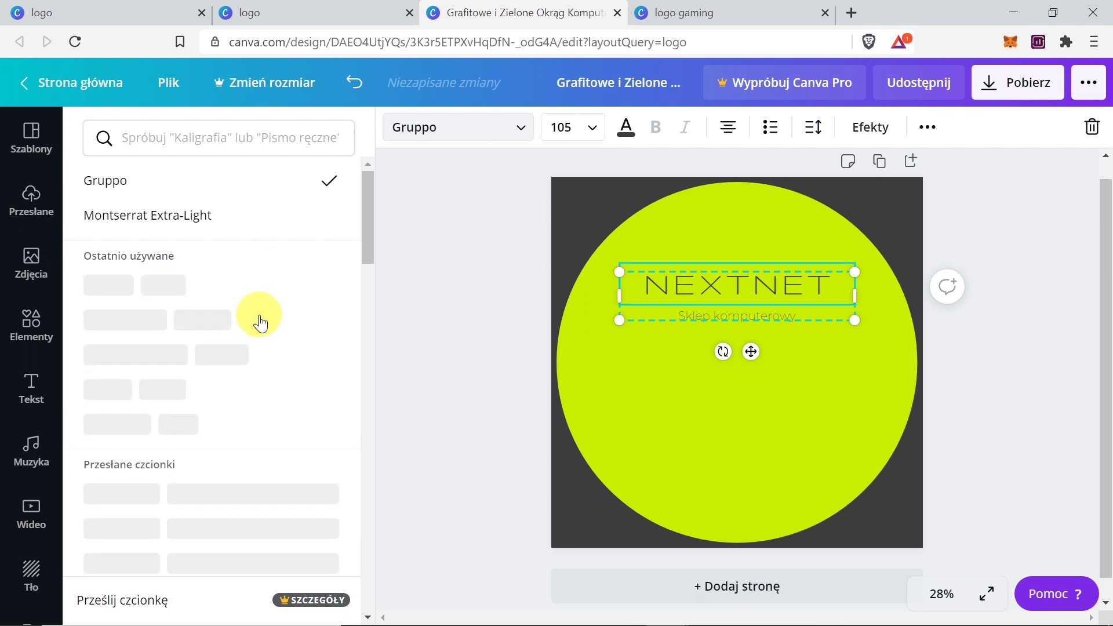
pyautogui.click(167, 219)
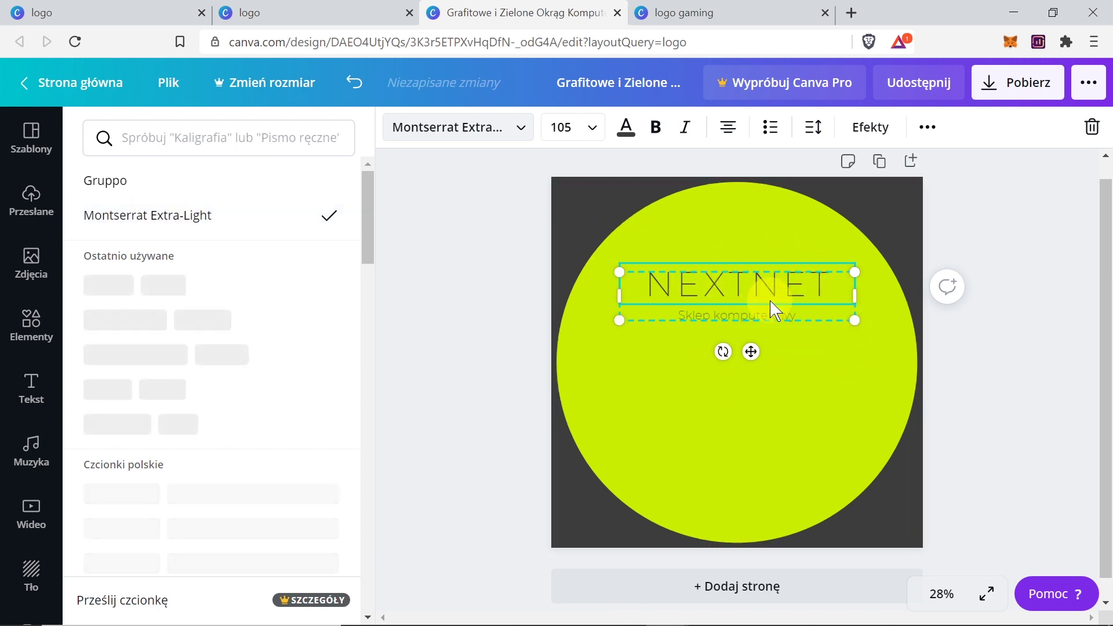
pyautogui.click(130, 182)
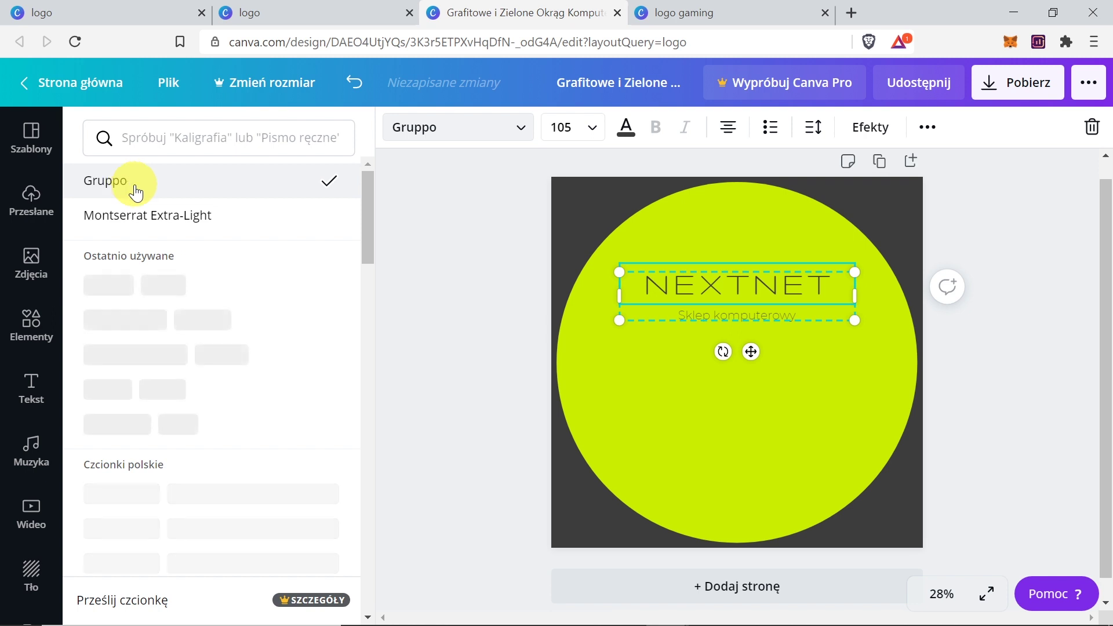
pyautogui.click(144, 212)
pyautogui.click(137, 181)
pyautogui.click(144, 212)
pyautogui.click(139, 182)
pyautogui.click(145, 215)
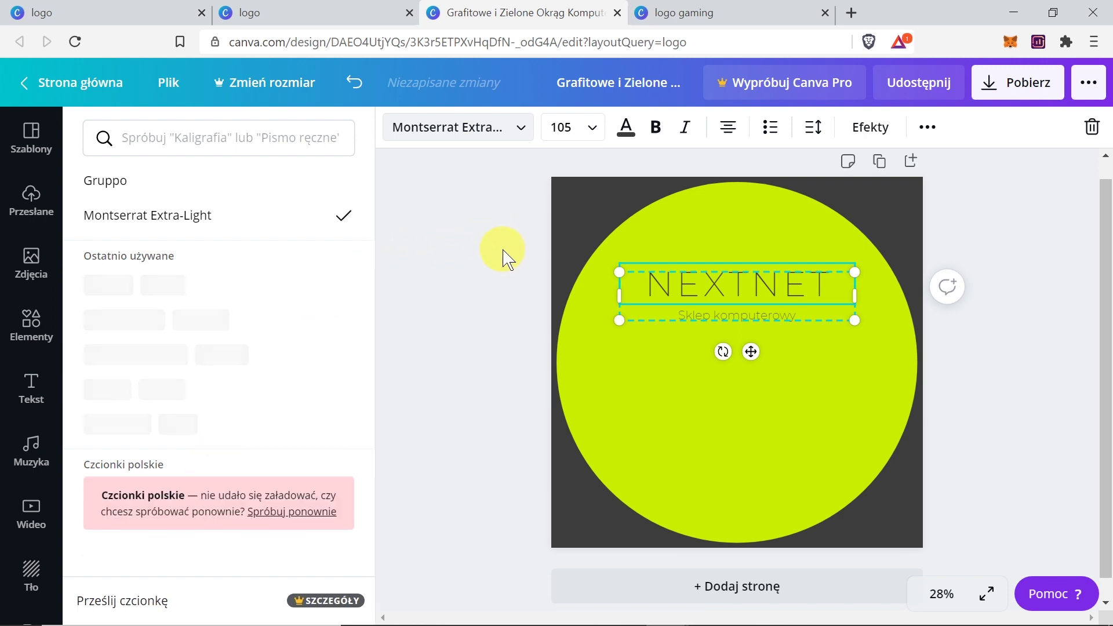
# Try font size 21 on the NEXTNET text and set its size to 104
pyautogui.click(764, 292)
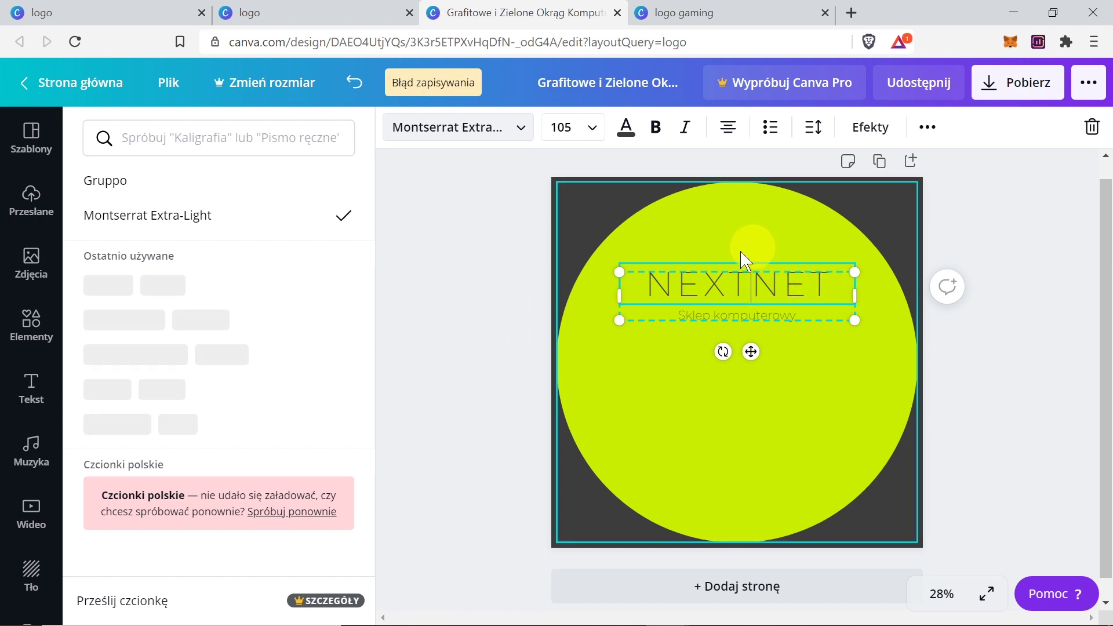
pyautogui.click(857, 348)
pyautogui.click(809, 301)
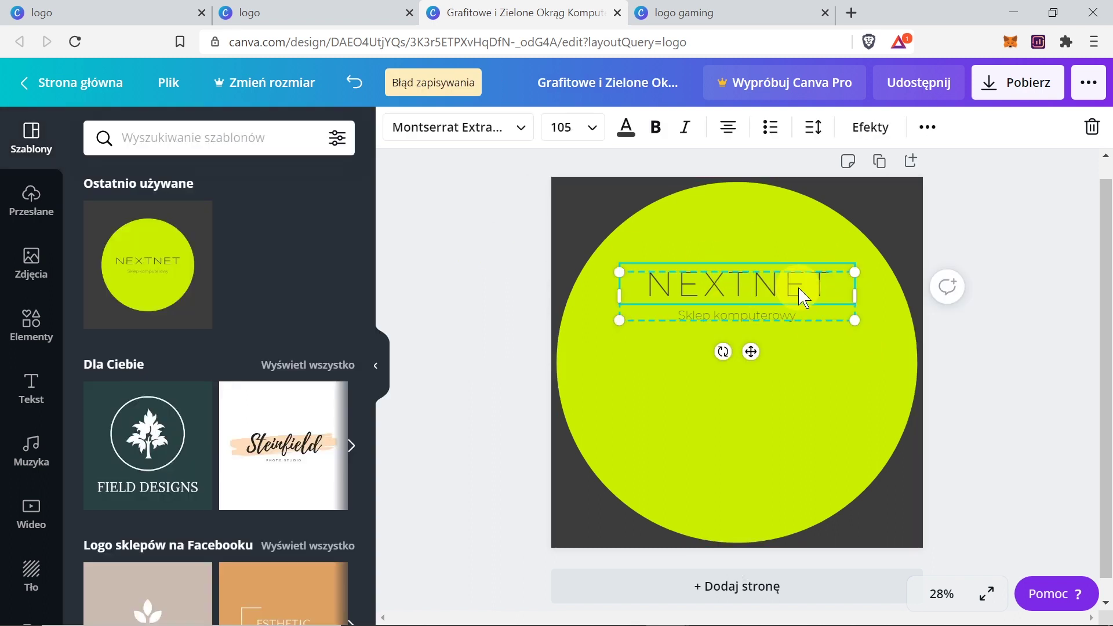
pyautogui.click(585, 128)
pyautogui.click(602, 415)
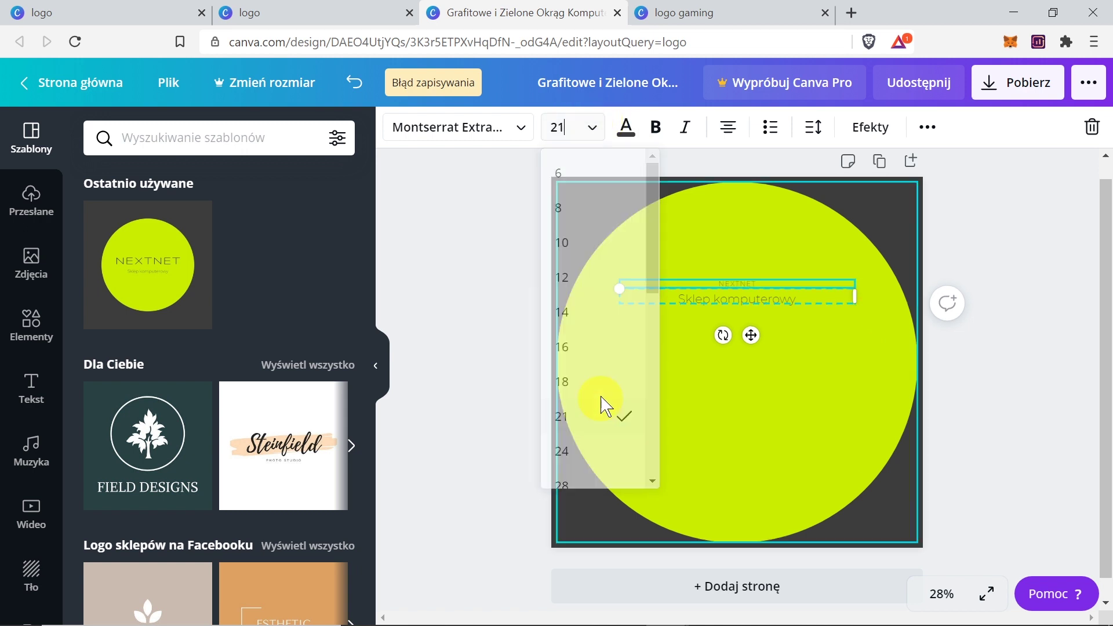
pyautogui.click(590, 131)
pyautogui.scroll(-3, 597, 330)
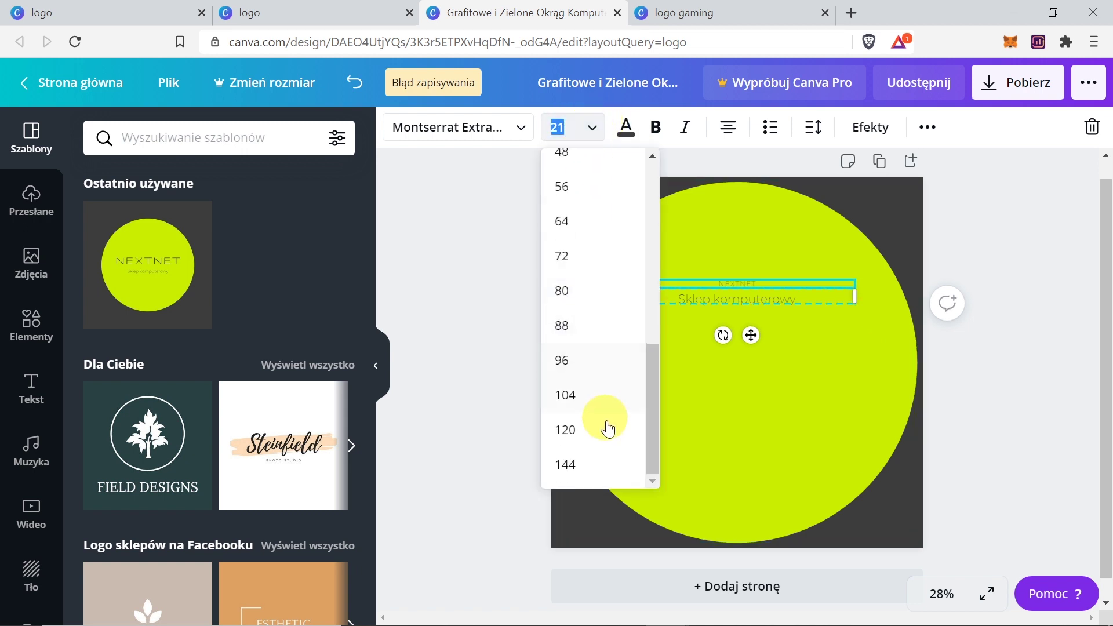
pyautogui.click(603, 400)
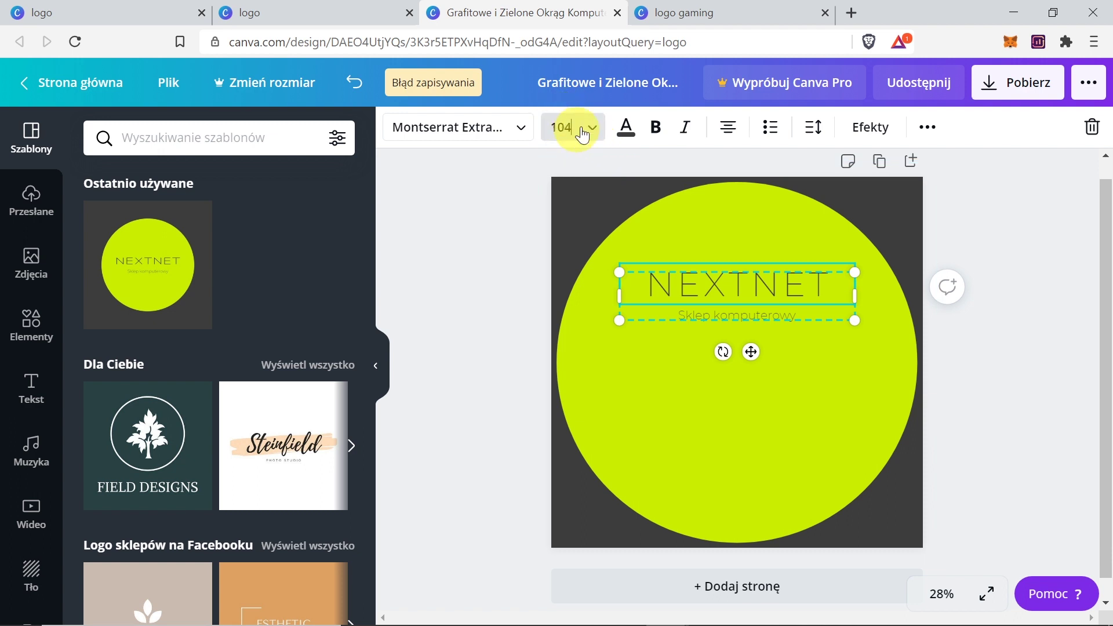
# Try several default colours on the NEXTNET text and apply the dark green one
pyautogui.click(625, 131)
pyautogui.click(334, 427)
pyautogui.click(102, 427)
pyautogui.click(102, 474)
pyautogui.click(102, 521)
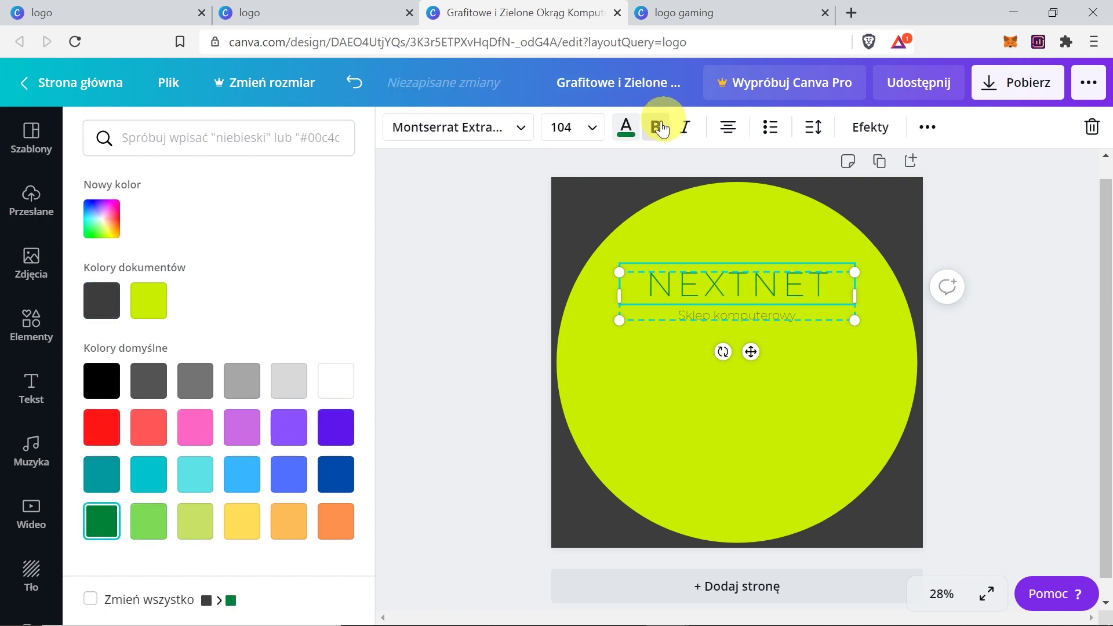
# Make the NEXTNET text italic and cycle through its alignments back to centred
pyautogui.click(659, 133)
pyautogui.click(659, 133)
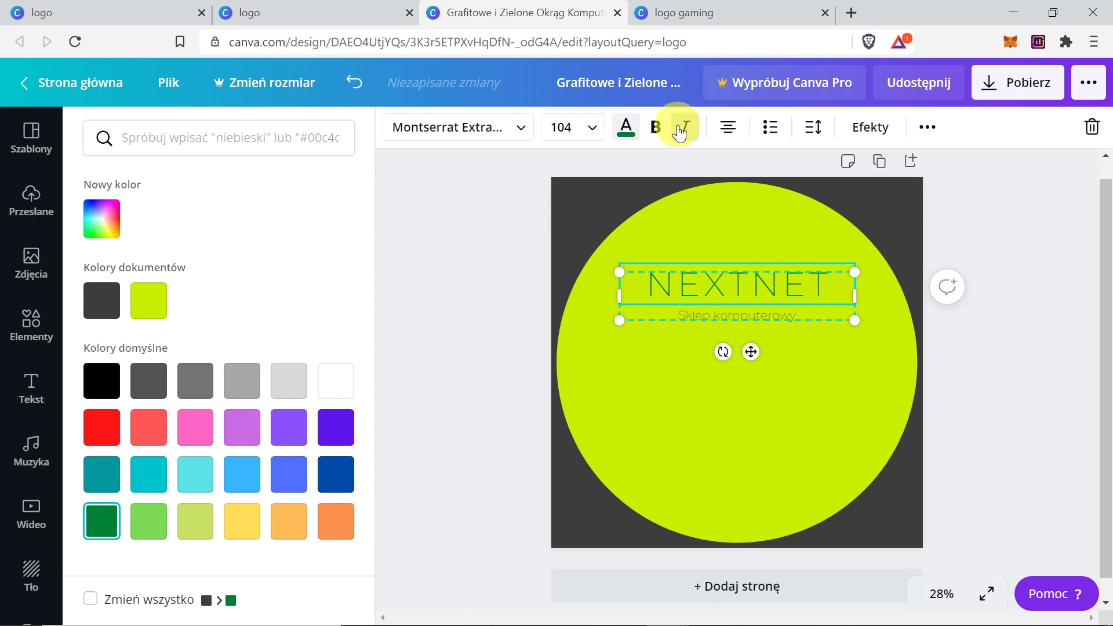
pyautogui.click(725, 138)
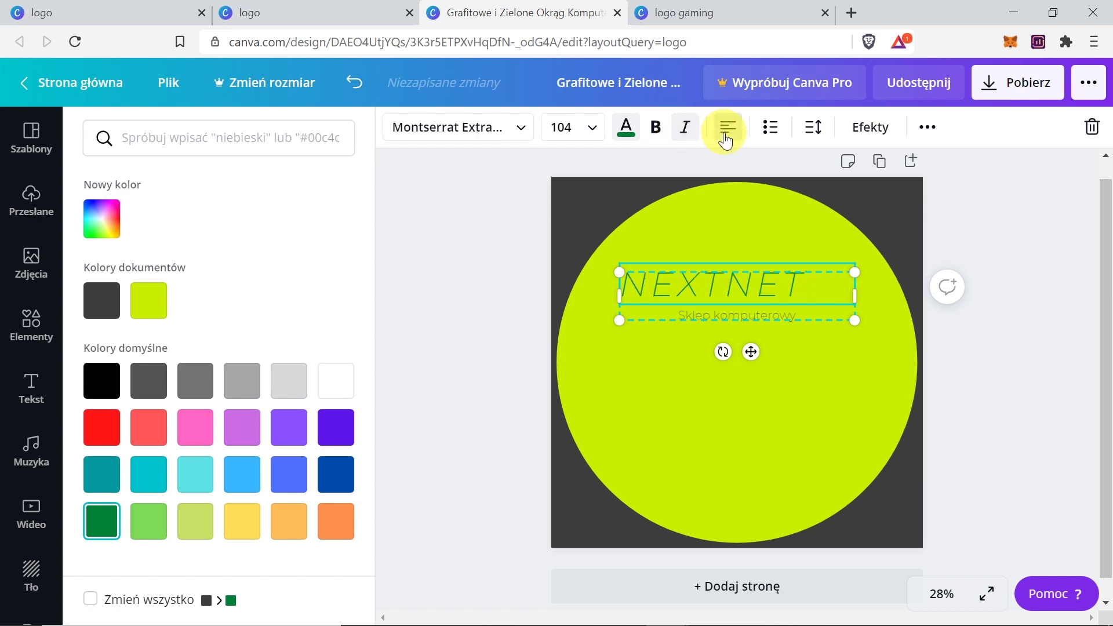
pyautogui.click(726, 138)
pyautogui.click(725, 138)
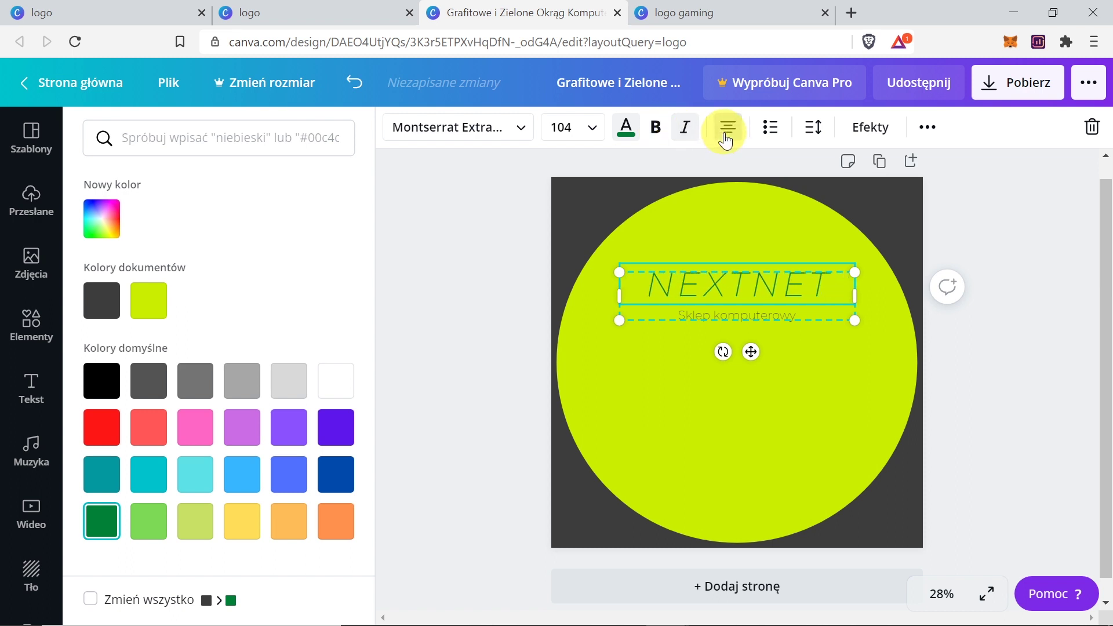
# Try several text effects on NEXTNET and apply the Zakrzyw effect with a curvature of 44
pyautogui.click(882, 131)
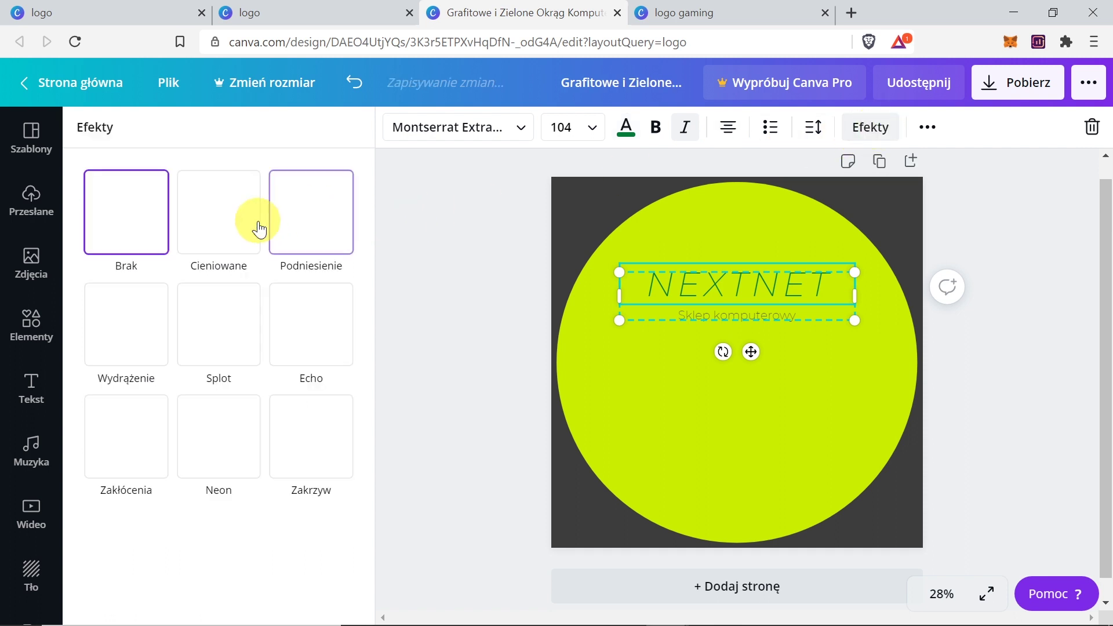
pyautogui.click(225, 234)
pyautogui.click(314, 221)
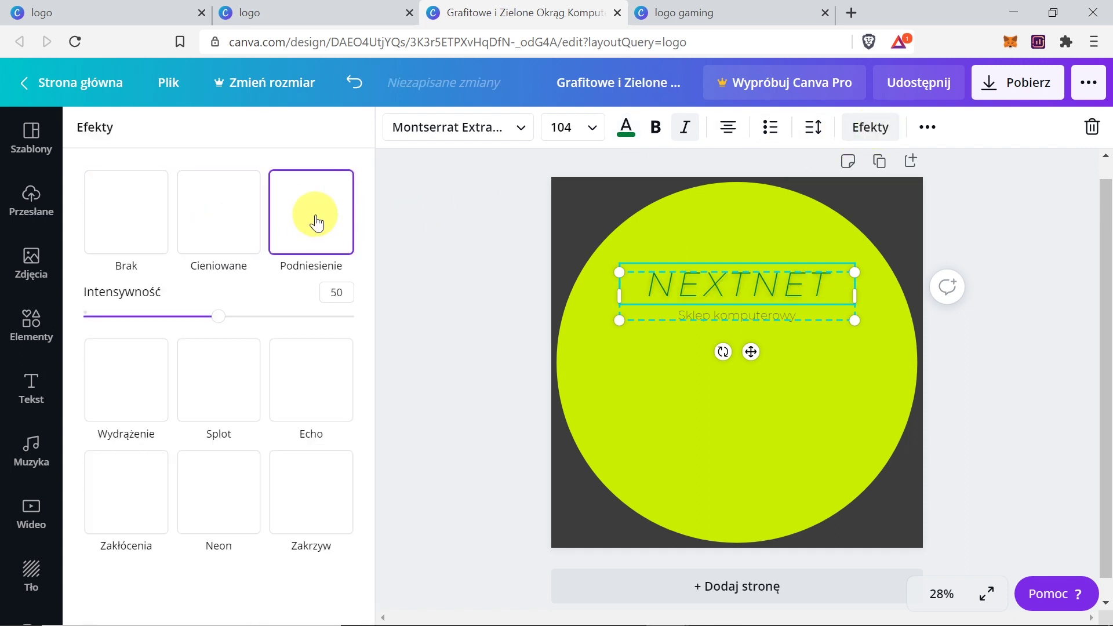
pyautogui.click(228, 511)
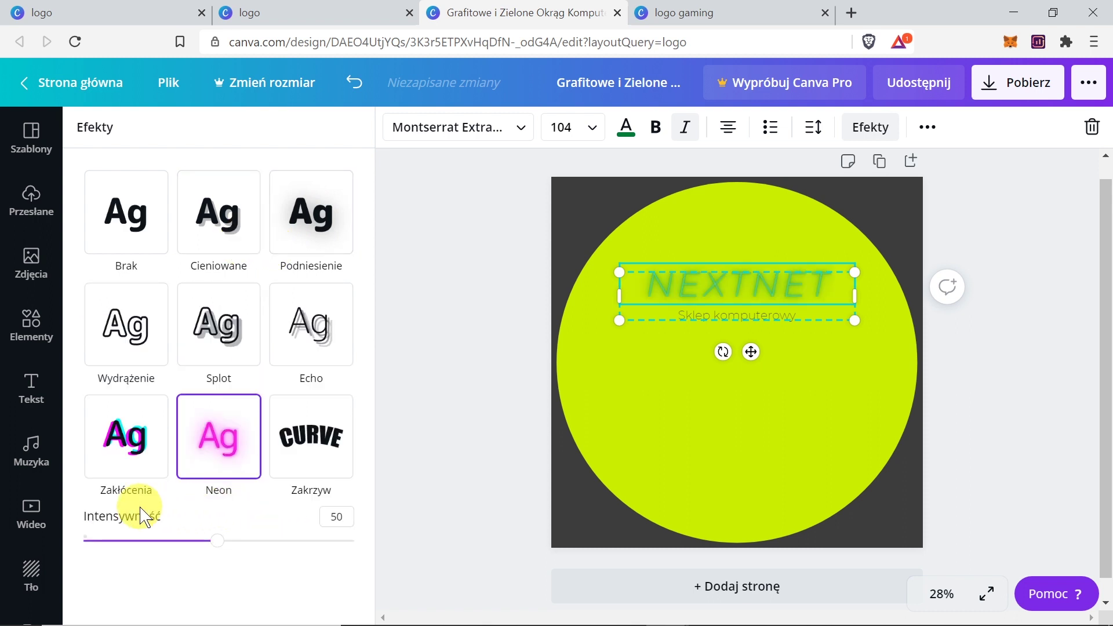
pyautogui.click(119, 458)
pyautogui.click(305, 429)
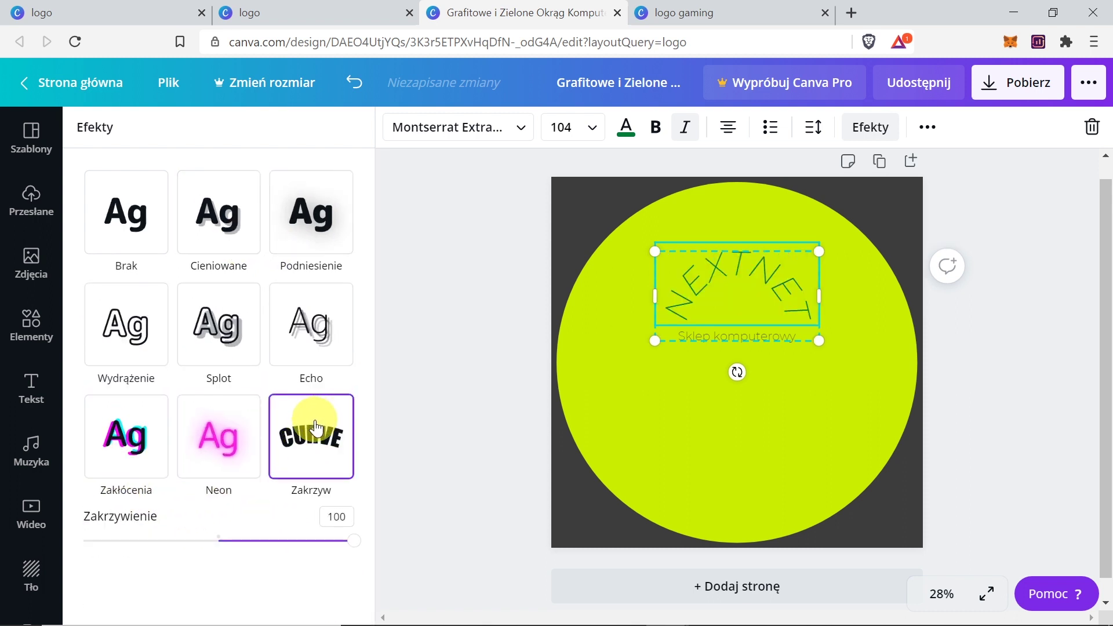
pyautogui.moveTo(350, 541); pyautogui.dragTo(278, 540)
# Delete the curved NEXTNET text and the "Sklep komputerowy" subtitle from the green circle
pyautogui.click(770, 311)
pyautogui.click(767, 284)
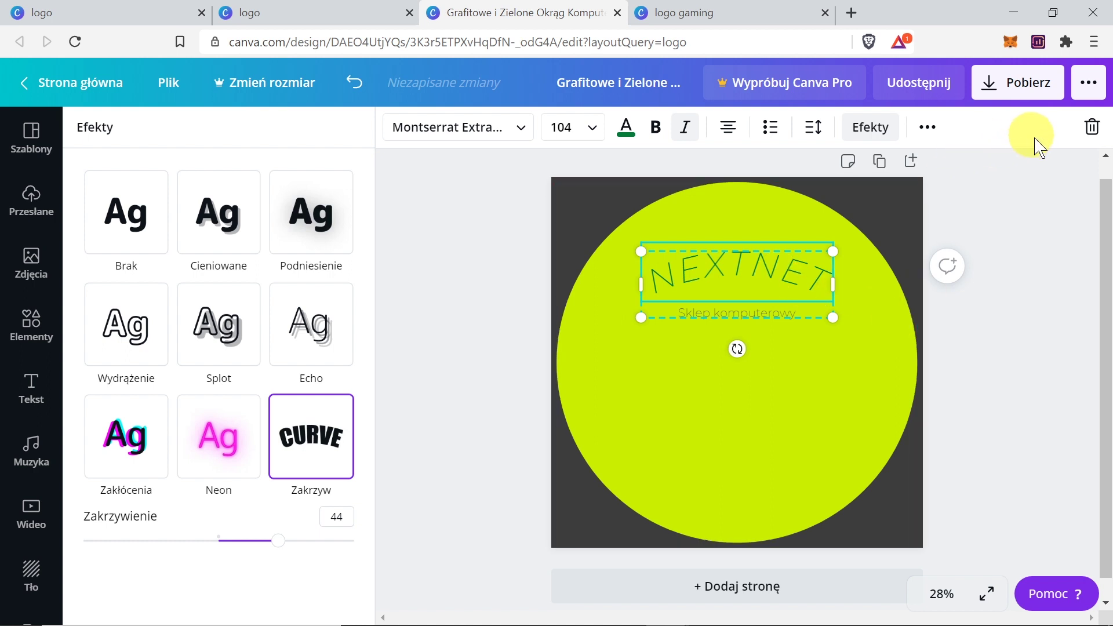
pyautogui.click(1095, 137)
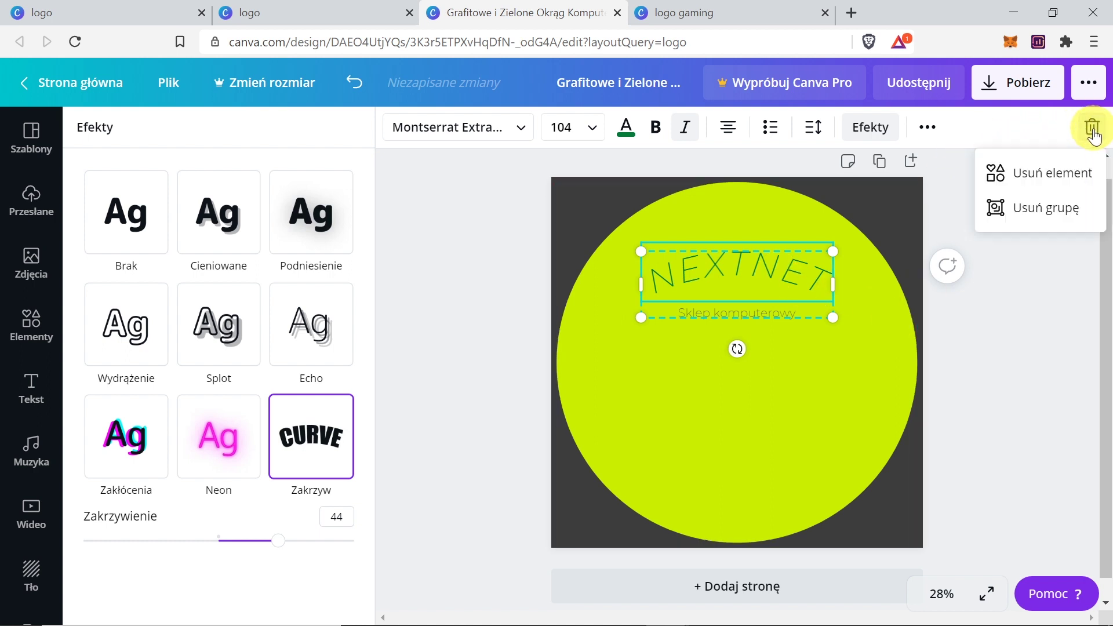
pyautogui.click(1053, 175)
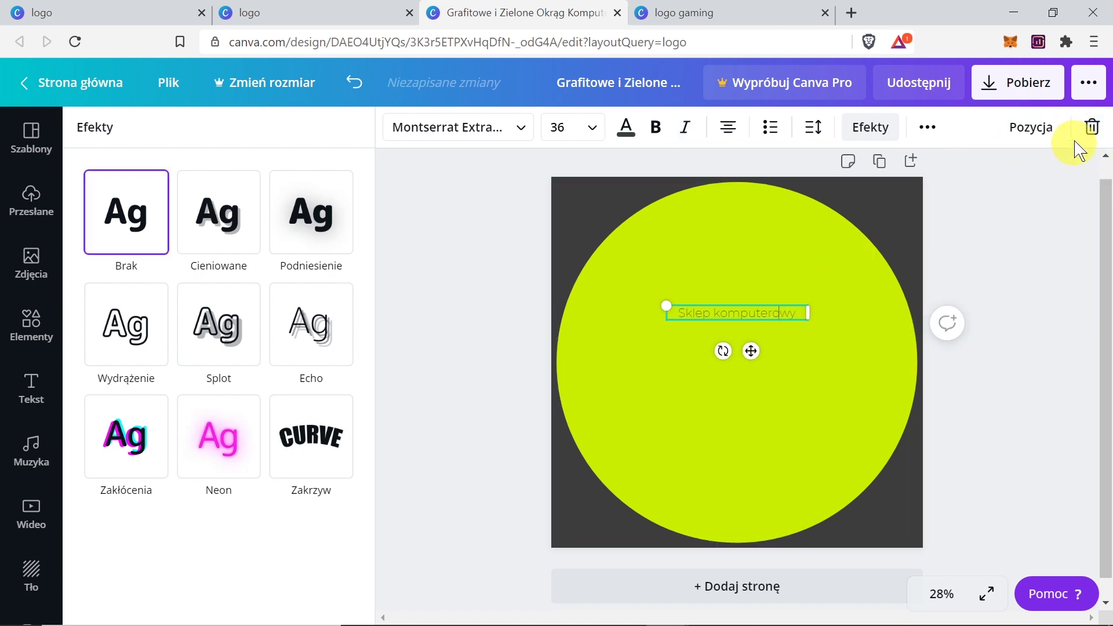
pyautogui.click(1091, 129)
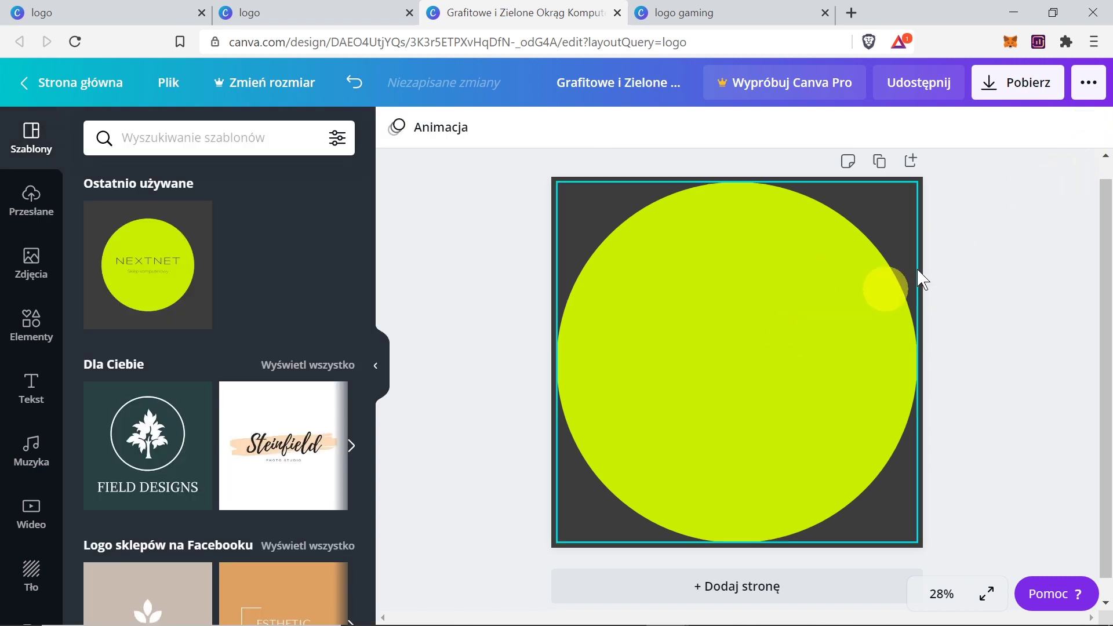
# Duplicate the green circle, centre the copy over the original and shrink it to leave an even ring around it
pyautogui.click(765, 337)
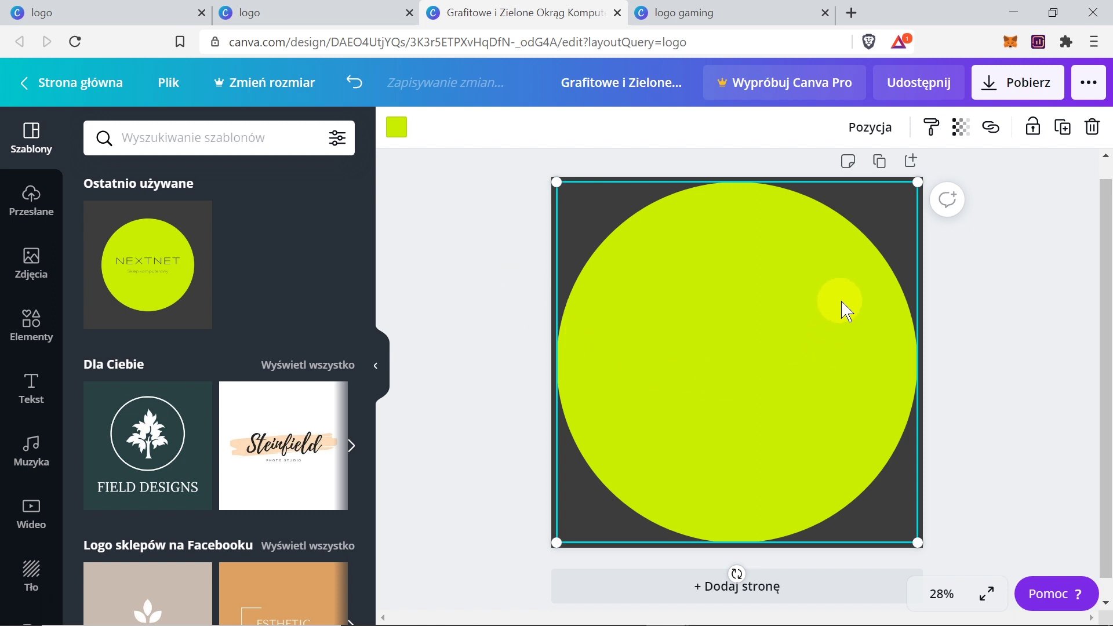
pyautogui.rightClick(758, 348)
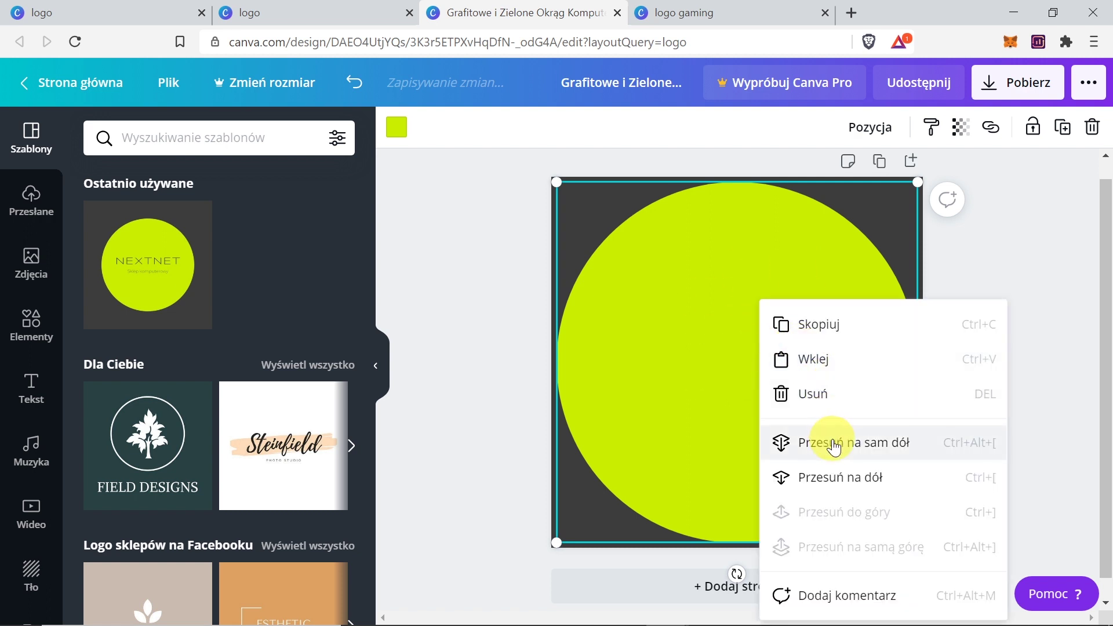
pyautogui.click(830, 324)
pyautogui.rightClick(714, 326)
pyautogui.click(751, 322)
pyautogui.hotkey('ctrl', 'v')
pyautogui.moveTo(794, 383)
pyautogui.mouseDown()
pyautogui.moveTo(775, 366)
pyautogui.moveTo(791, 377)
pyautogui.mouseUp()
pyautogui.moveTo(914, 538); pyautogui.dragTo(885, 511)
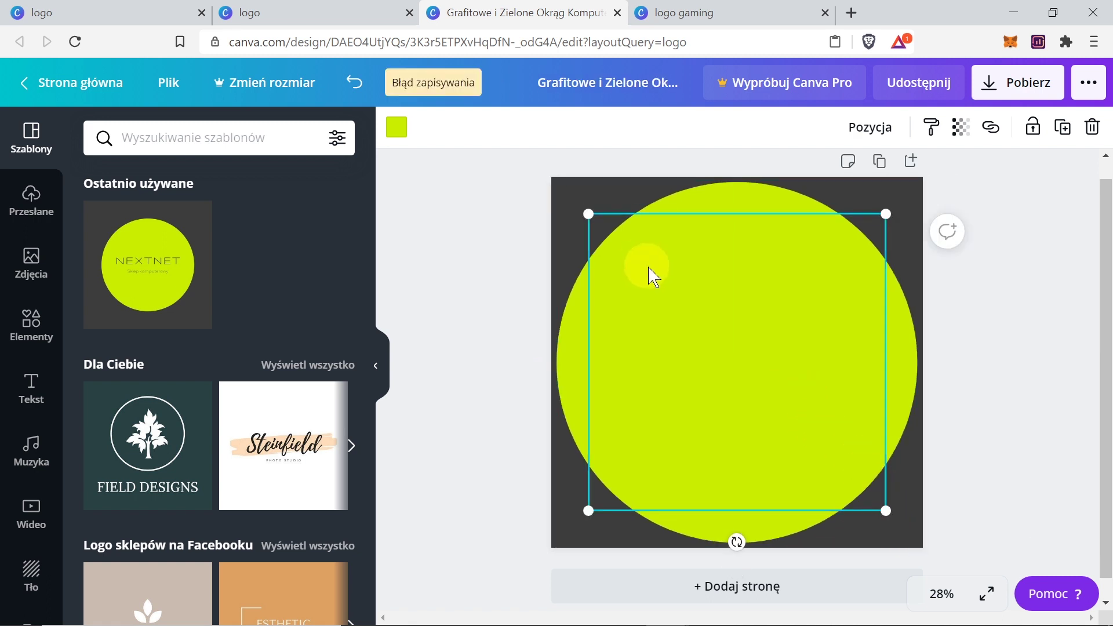
# Try several default colours on the smaller inner circle and apply black
pyautogui.click(400, 131)
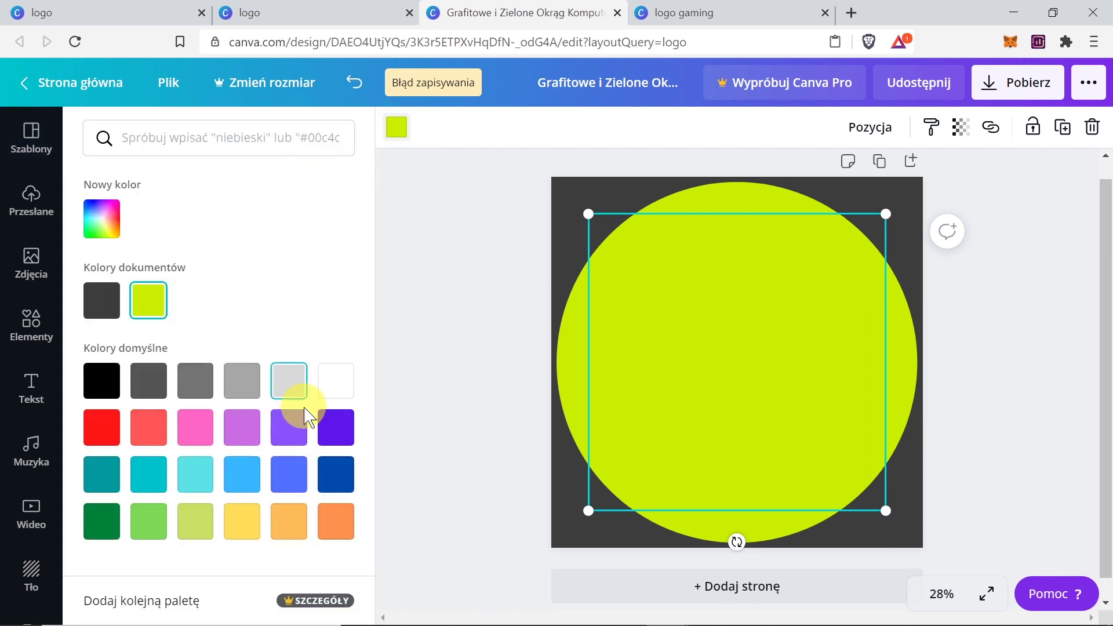
pyautogui.click(297, 430)
pyautogui.click(242, 429)
pyautogui.click(195, 429)
pyautogui.click(149, 428)
pyautogui.click(102, 433)
pyautogui.click(98, 387)
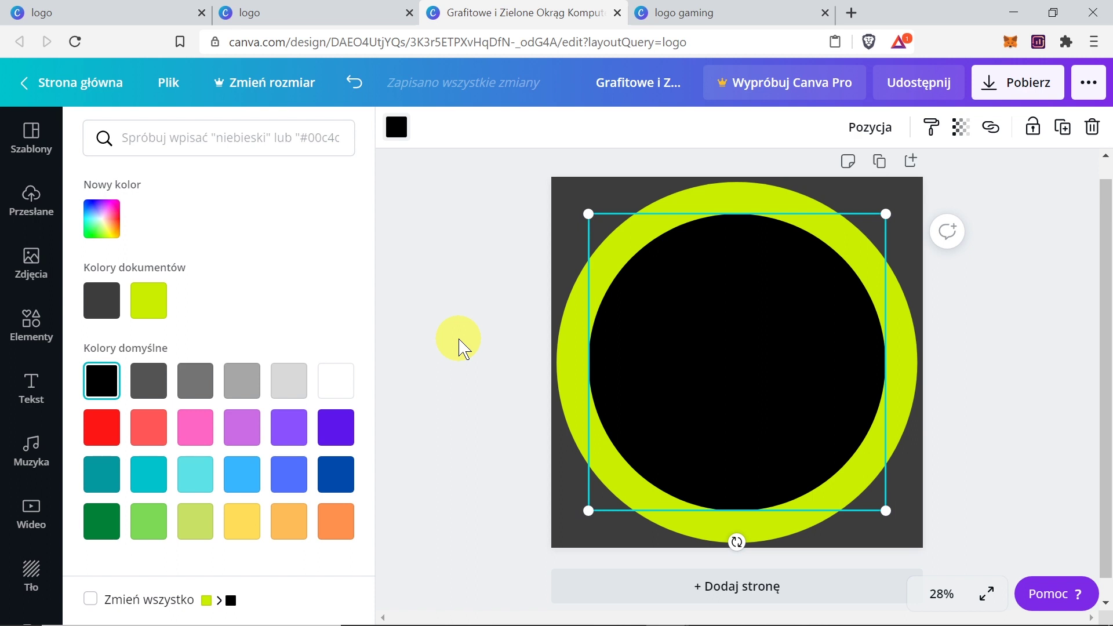
# Change the dark grey background square behind the circles to black
pyautogui.click(561, 197)
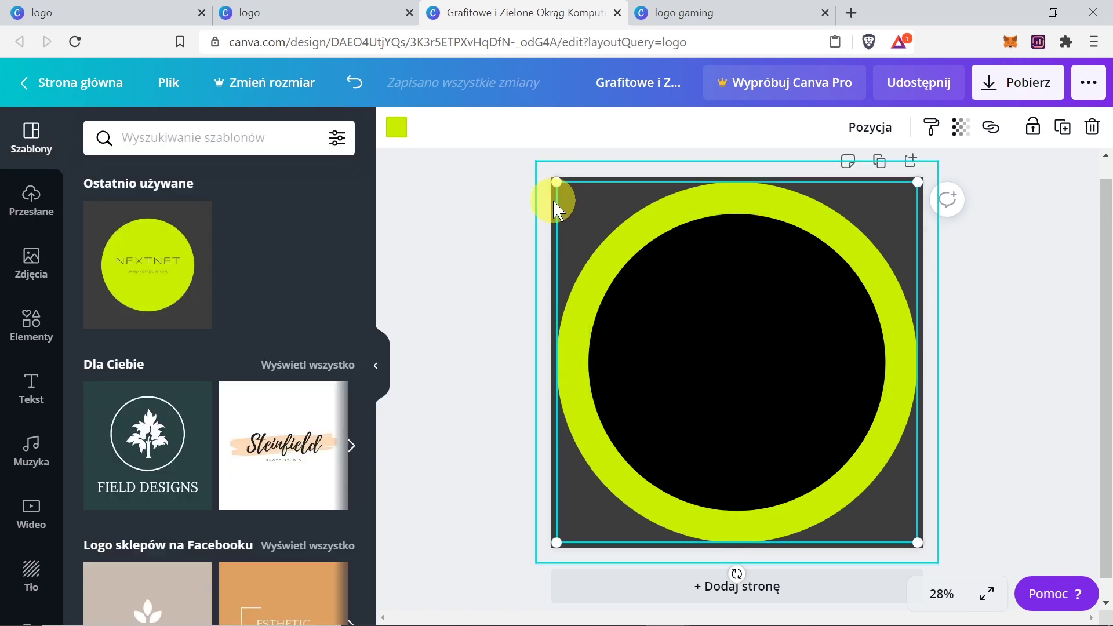
pyautogui.click(554, 200)
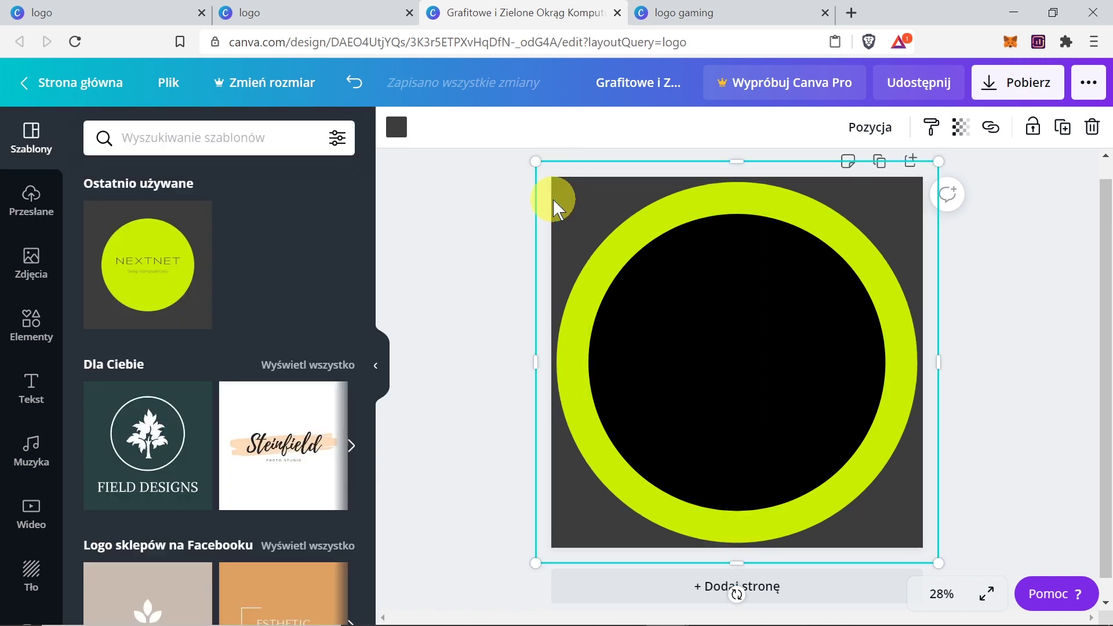
pyautogui.click(397, 126)
pyautogui.click(109, 310)
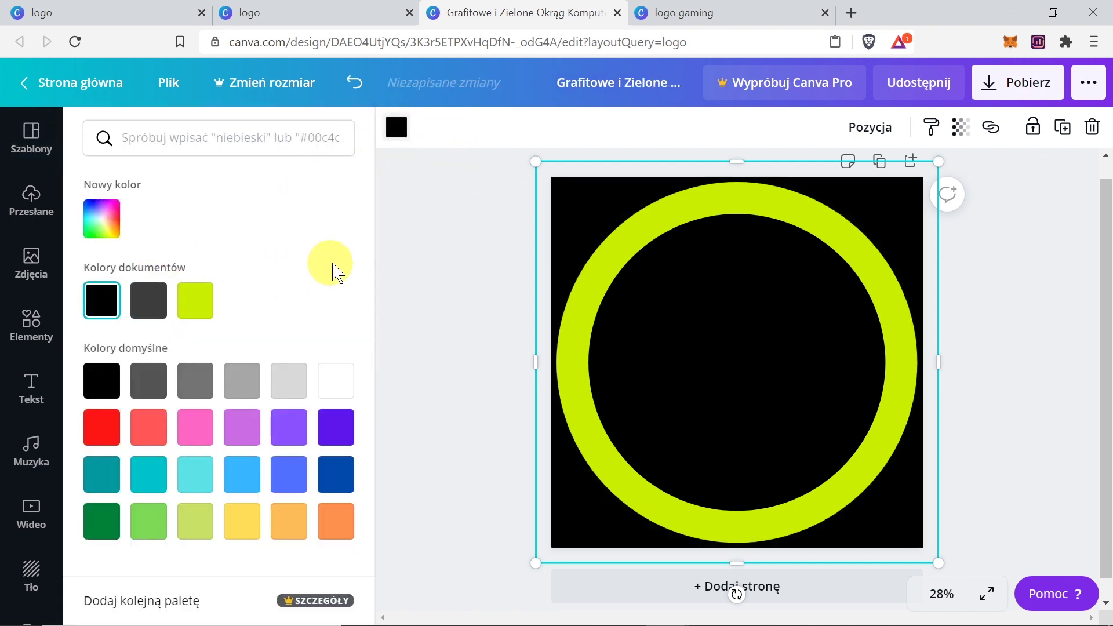
pyautogui.click(432, 322)
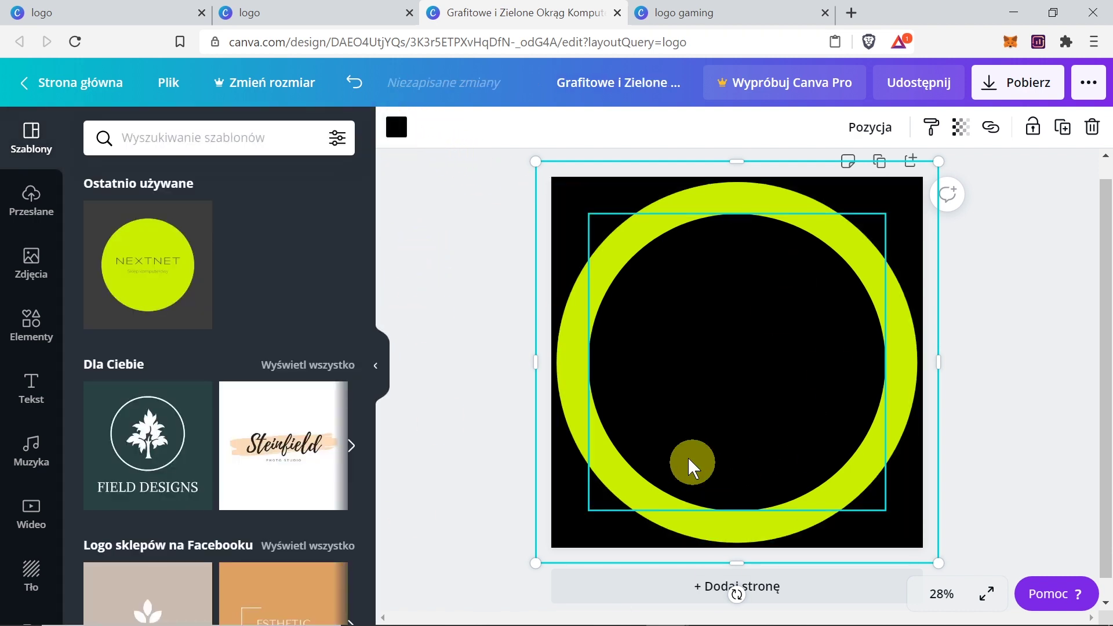
pyautogui.click(485, 280)
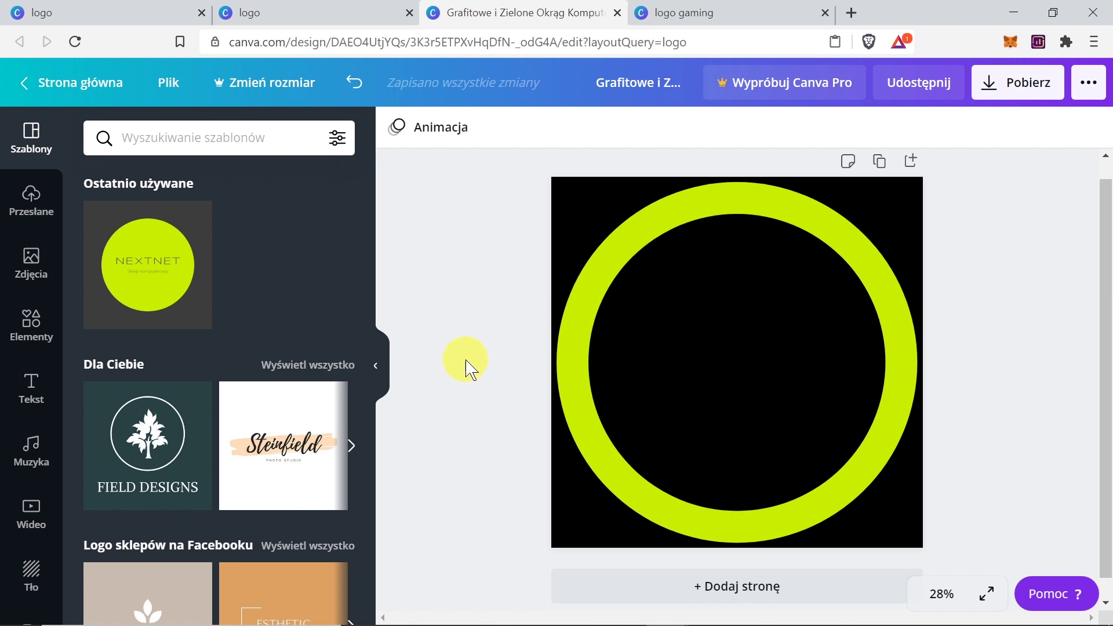
pyautogui.click(20, 394)
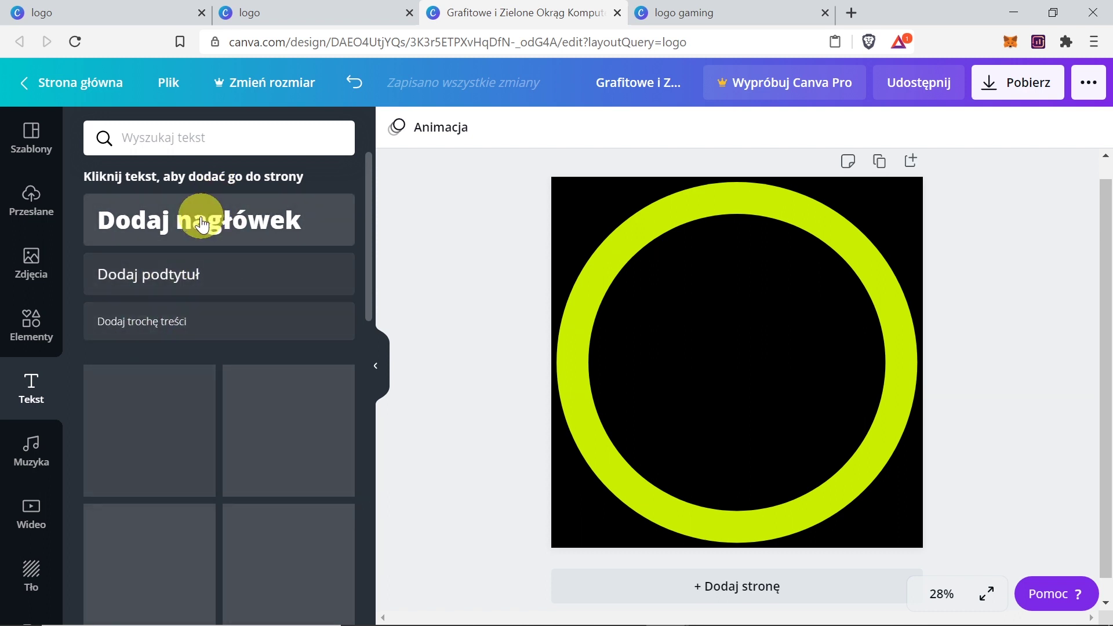
pyautogui.click(32, 202)
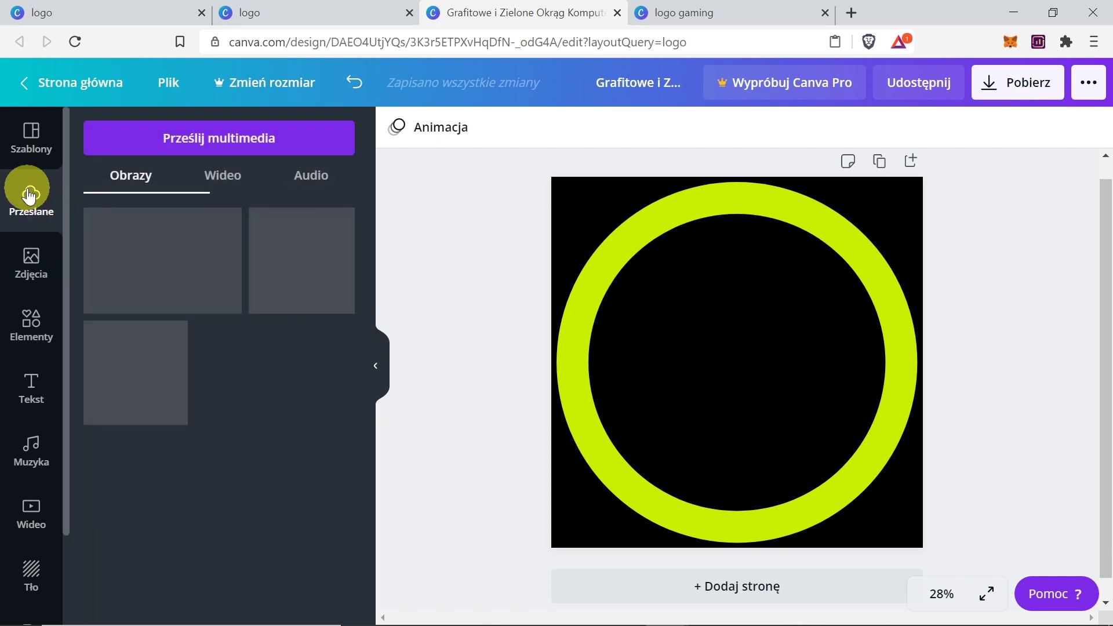
pyautogui.click(191, 138)
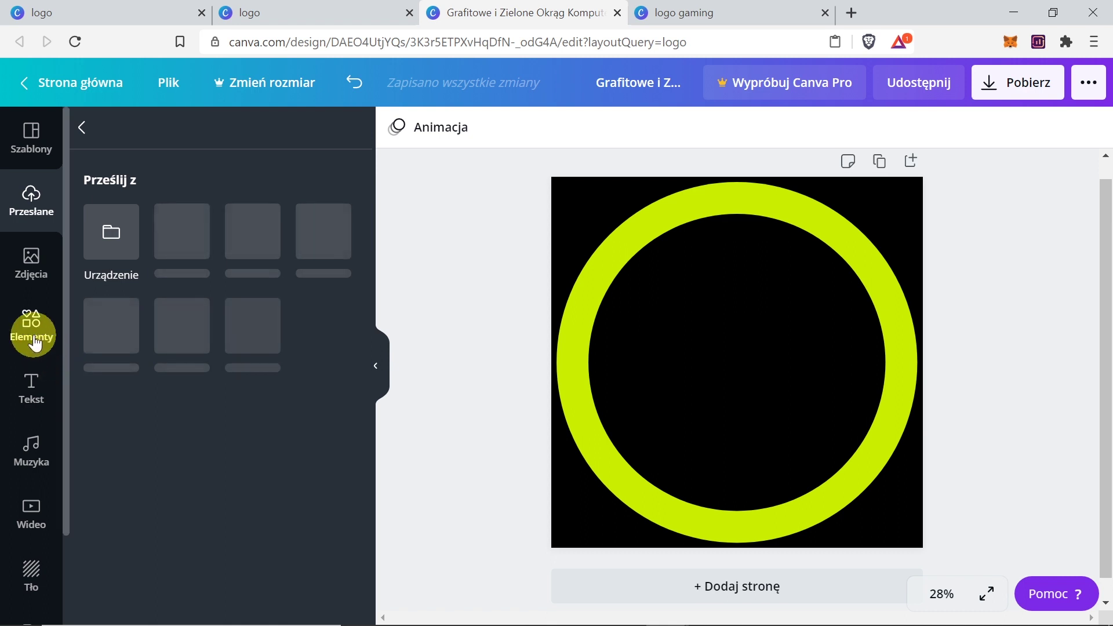
# Search the graphic elements for "niedźwiedź" and for "tygrys"
pyautogui.click(39, 316)
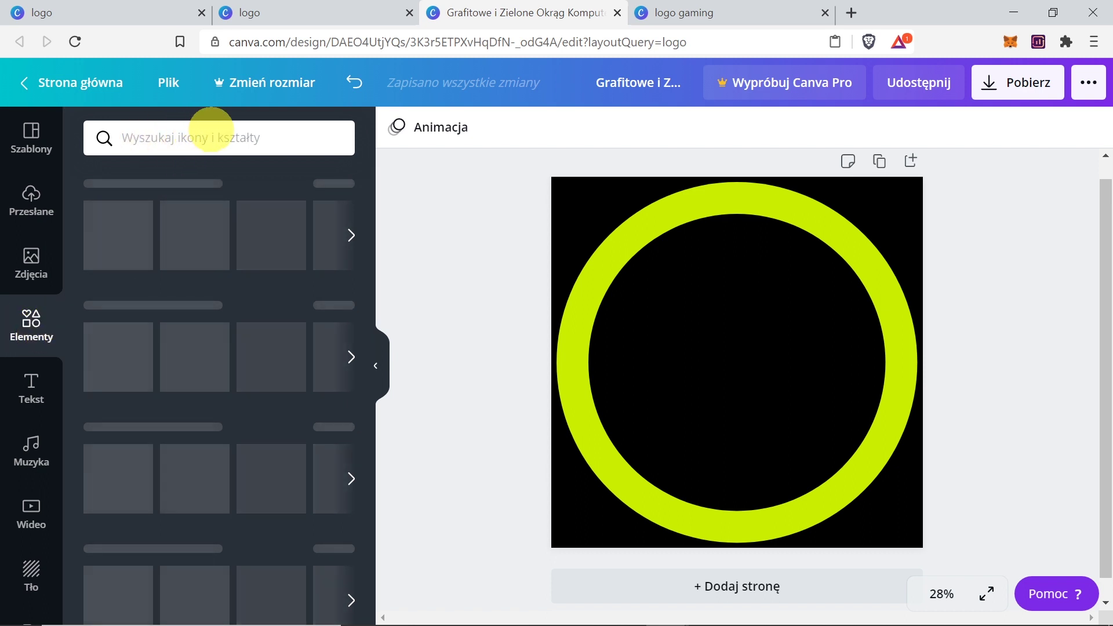
pyautogui.click(215, 137)
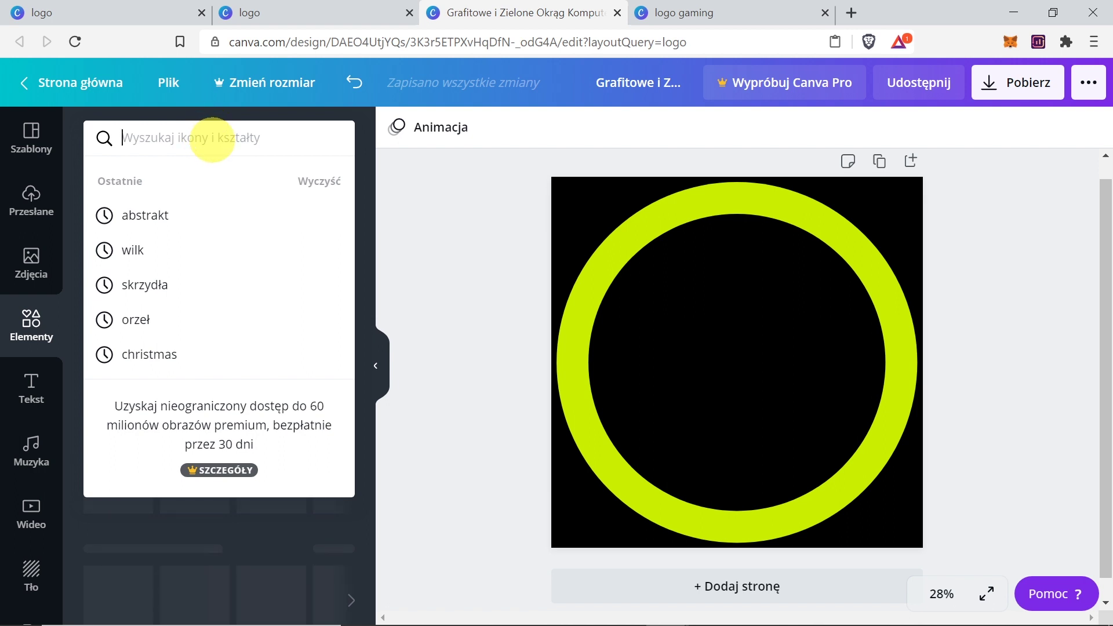
pyautogui.write('niedźwiedź')
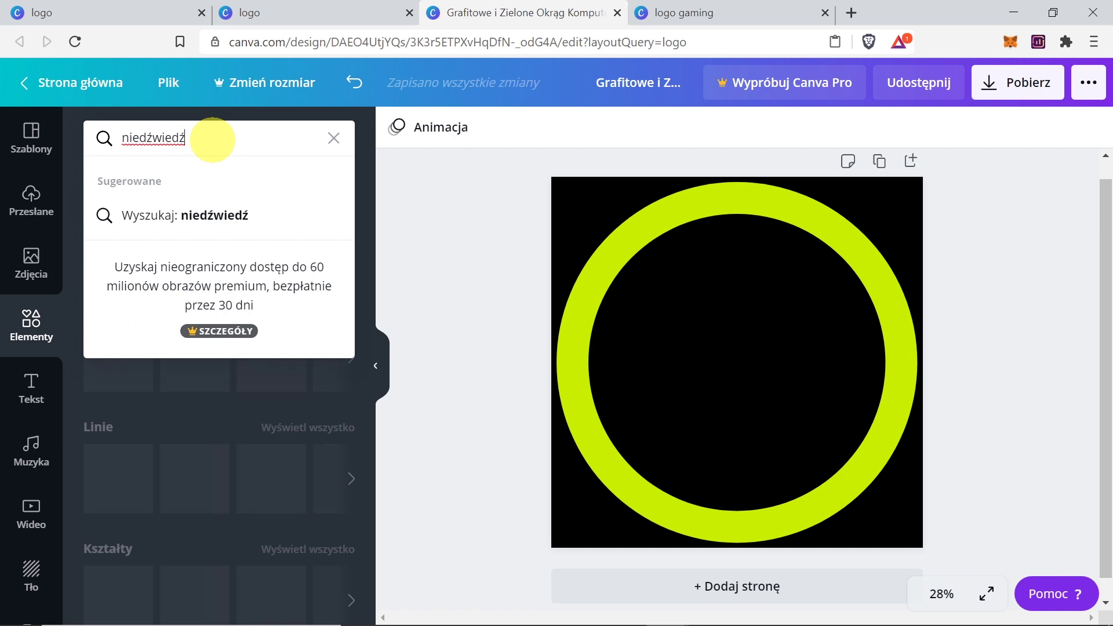
pyautogui.press('Return')
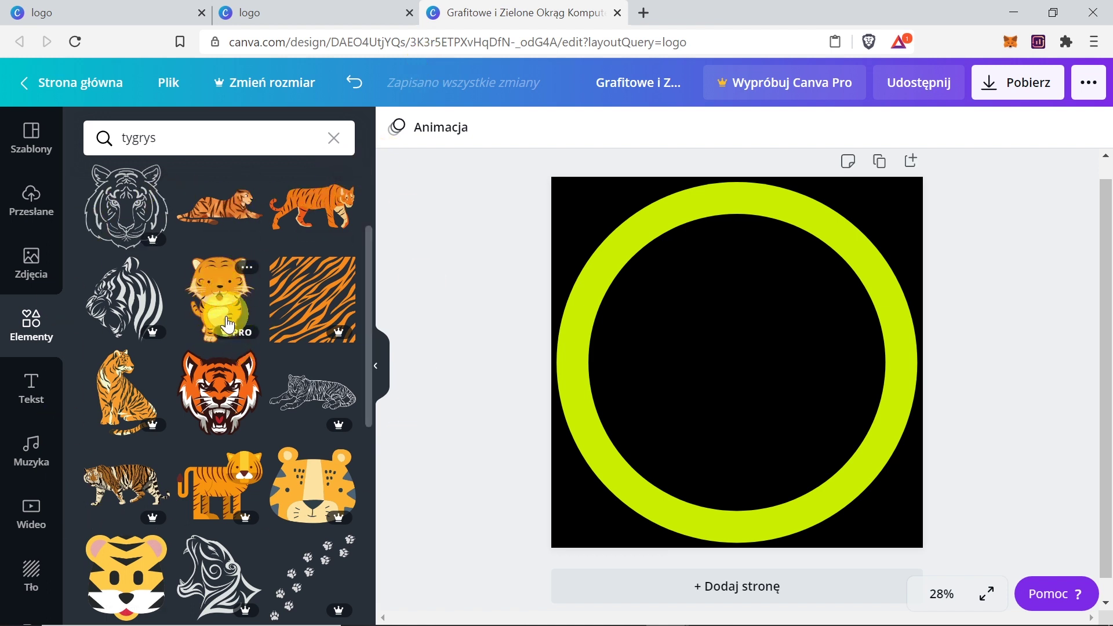
pyautogui.moveTo(248, 335)
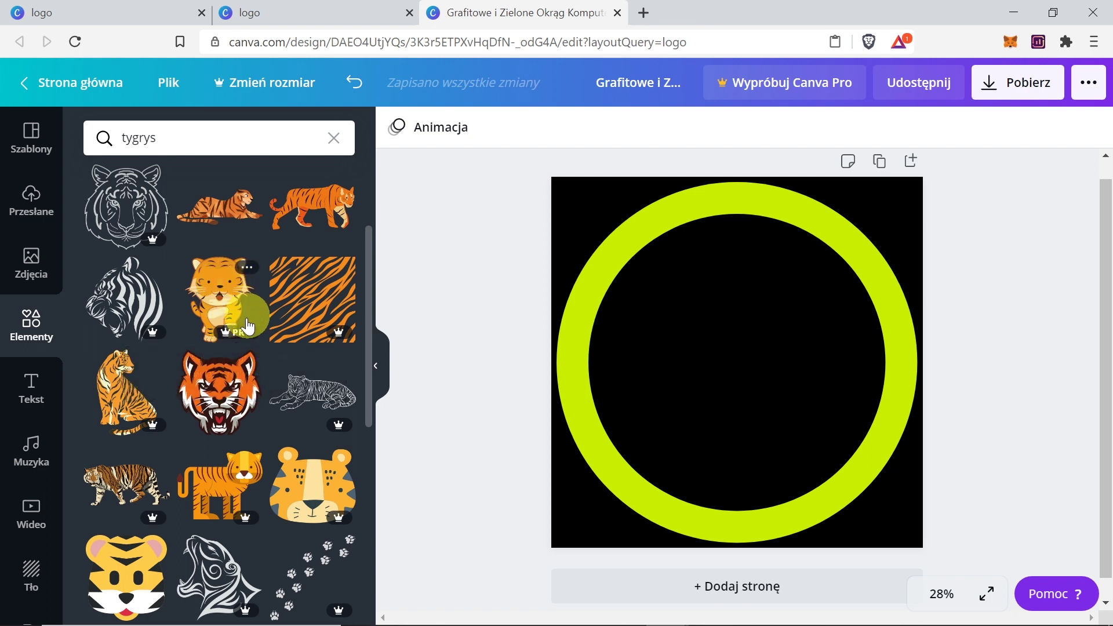
# Add the free roaring orange tiger head and enlarge it to nearly fill the inner black circle, keeping it centred
pyautogui.click(223, 392)
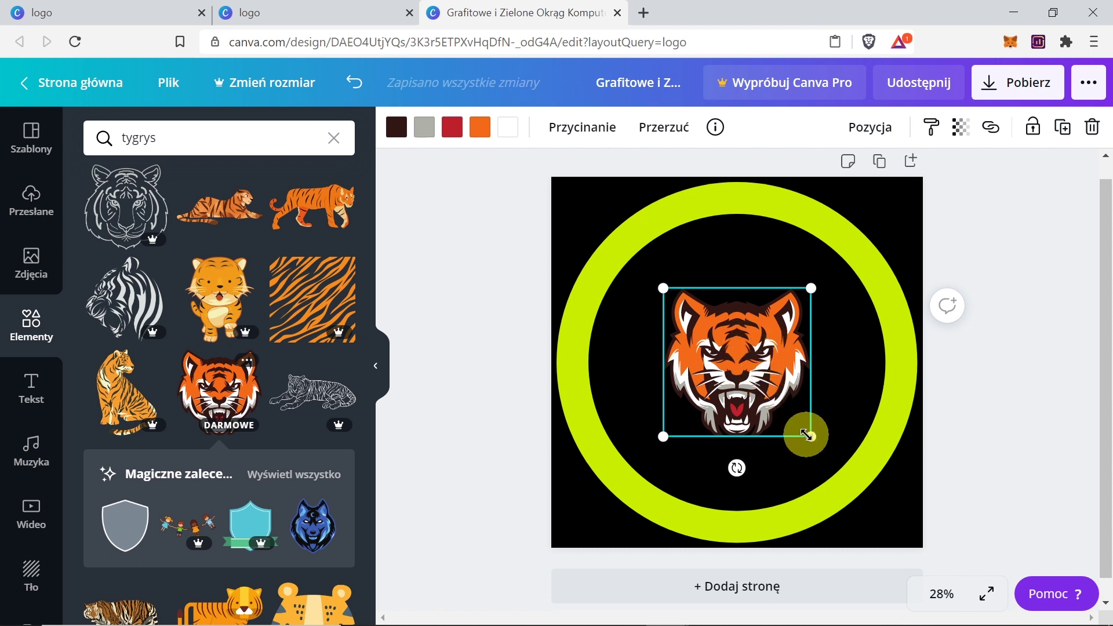
pyautogui.moveTo(809, 435); pyautogui.dragTo(888, 488)
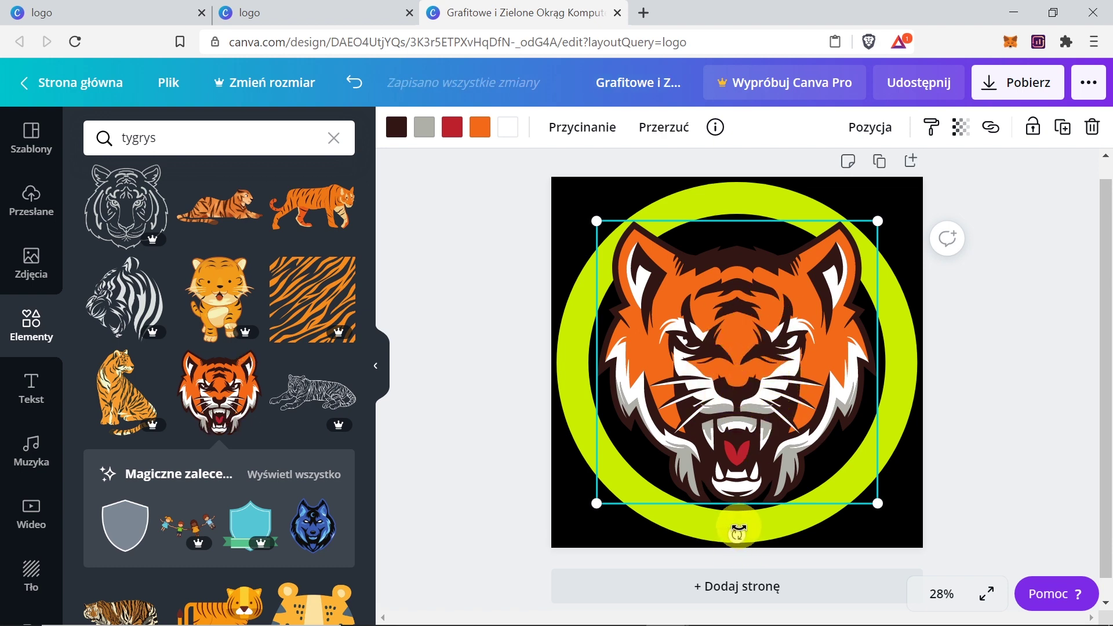
pyautogui.moveTo(741, 532)
pyautogui.mouseDown()
pyautogui.moveTo(690, 529)
pyautogui.moveTo(747, 538)
pyautogui.moveTo(819, 516)
pyautogui.moveTo(744, 541)
pyautogui.mouseUp()
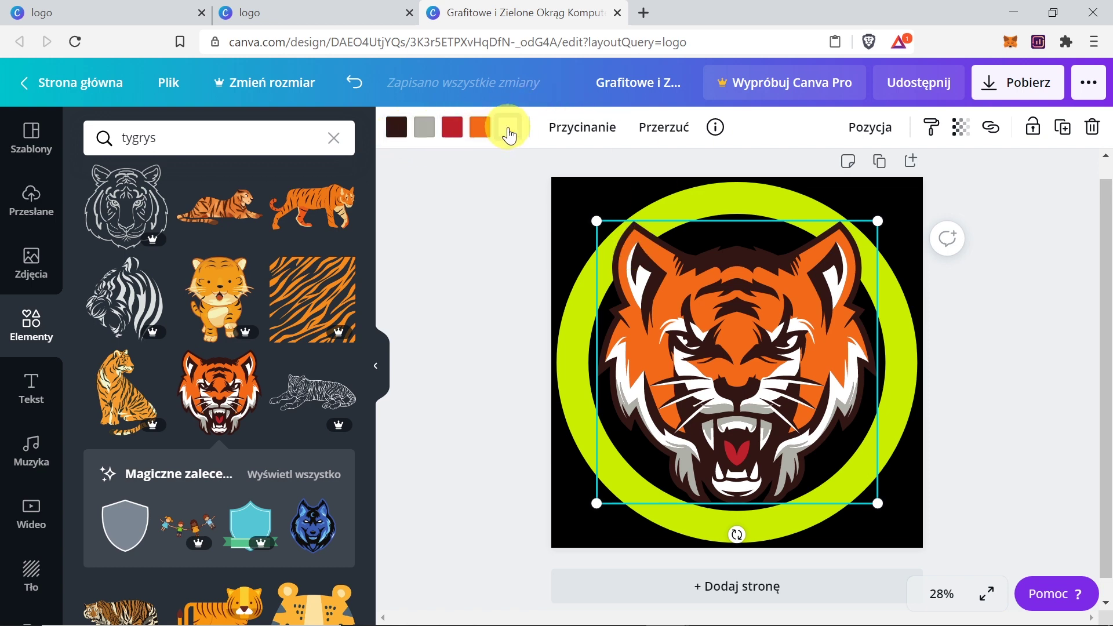
# Try several colours in place of the tiger head's dark brown and apply black
pyautogui.click(398, 132)
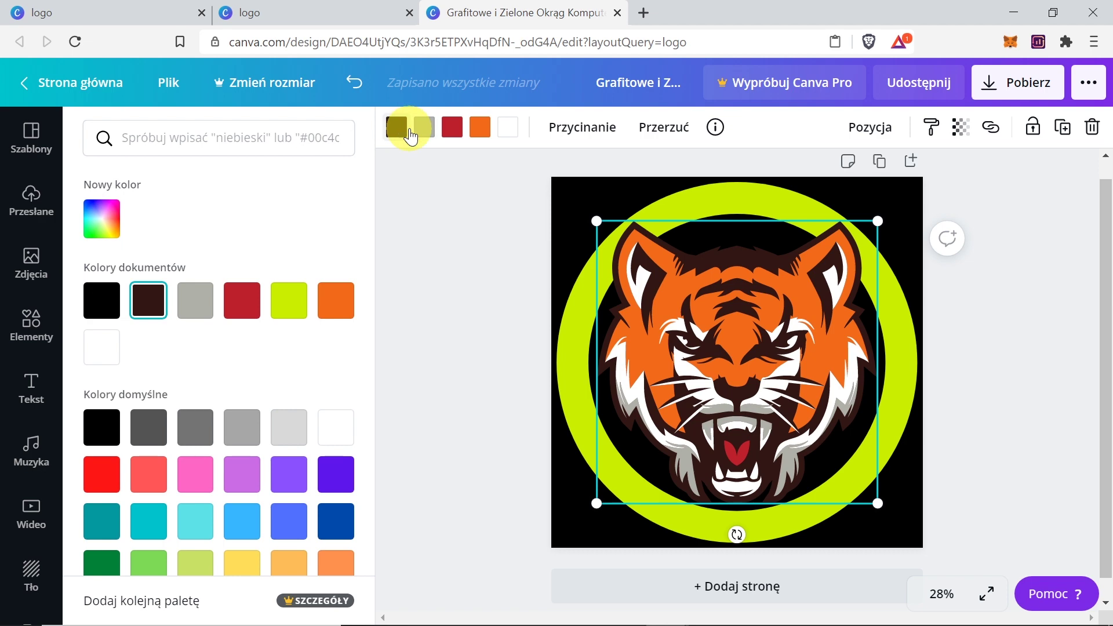
pyautogui.click(197, 317)
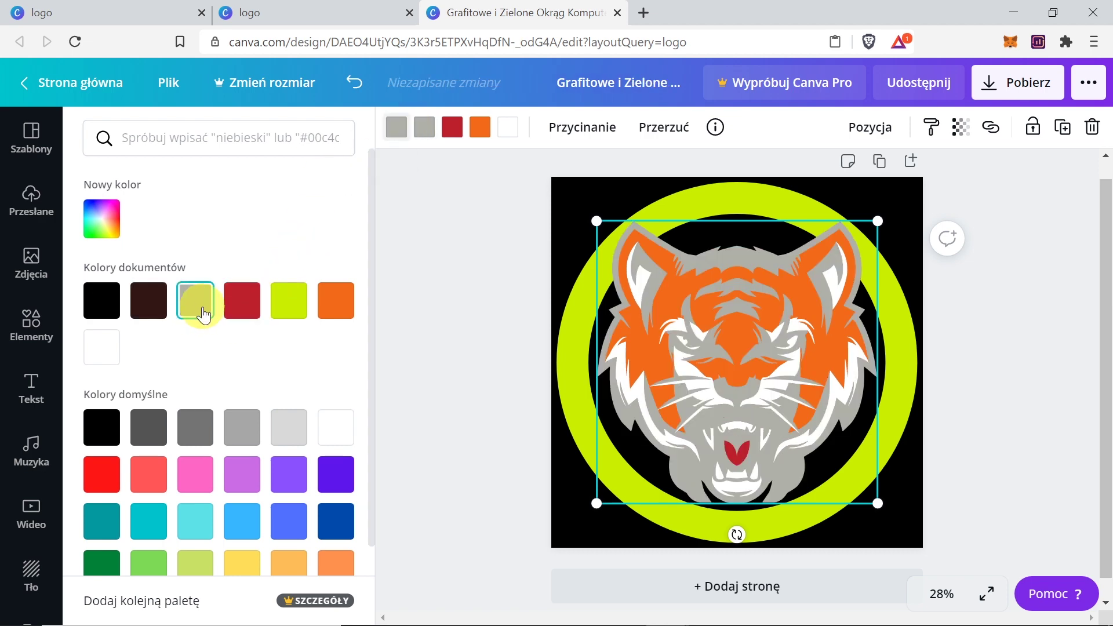
pyautogui.click(335, 301)
pyautogui.click(284, 307)
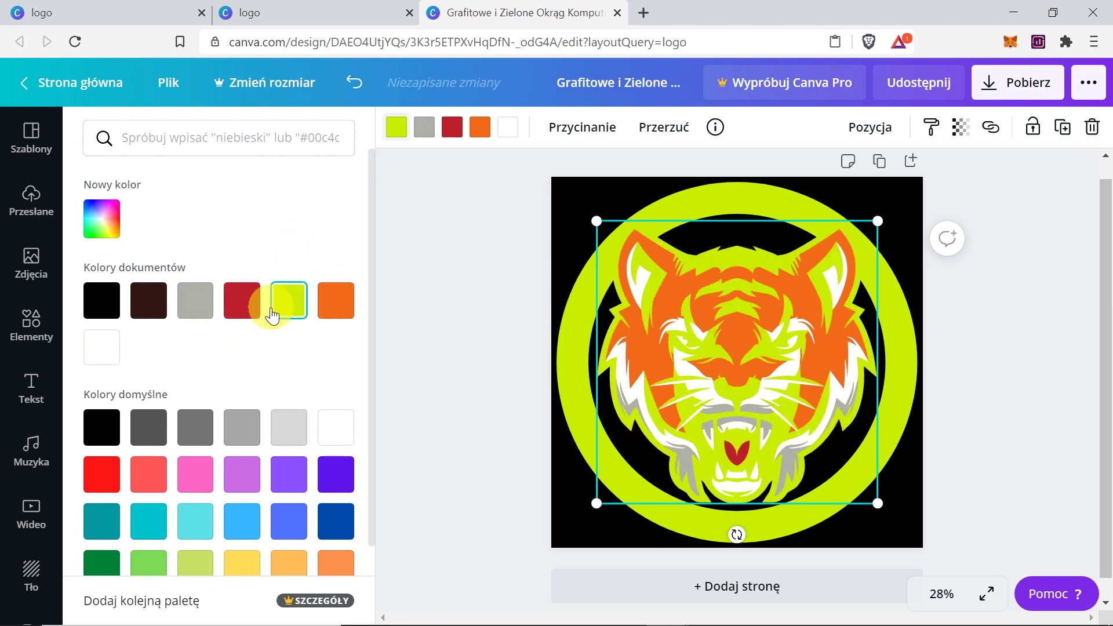
pyautogui.click(241, 306)
pyautogui.click(287, 477)
pyautogui.click(338, 532)
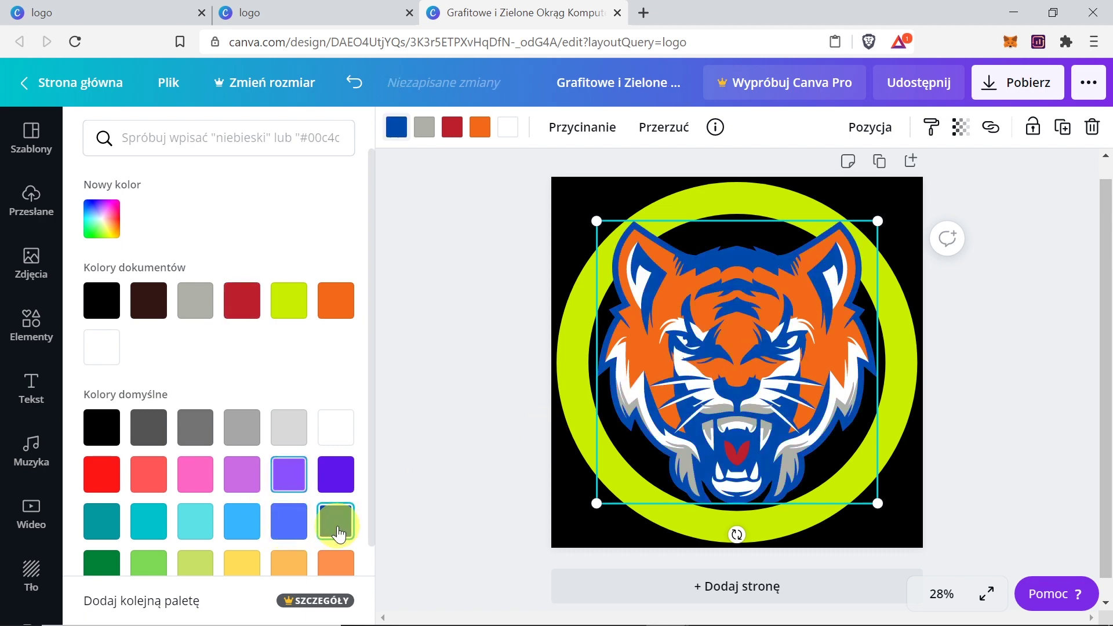
pyautogui.click(101, 300)
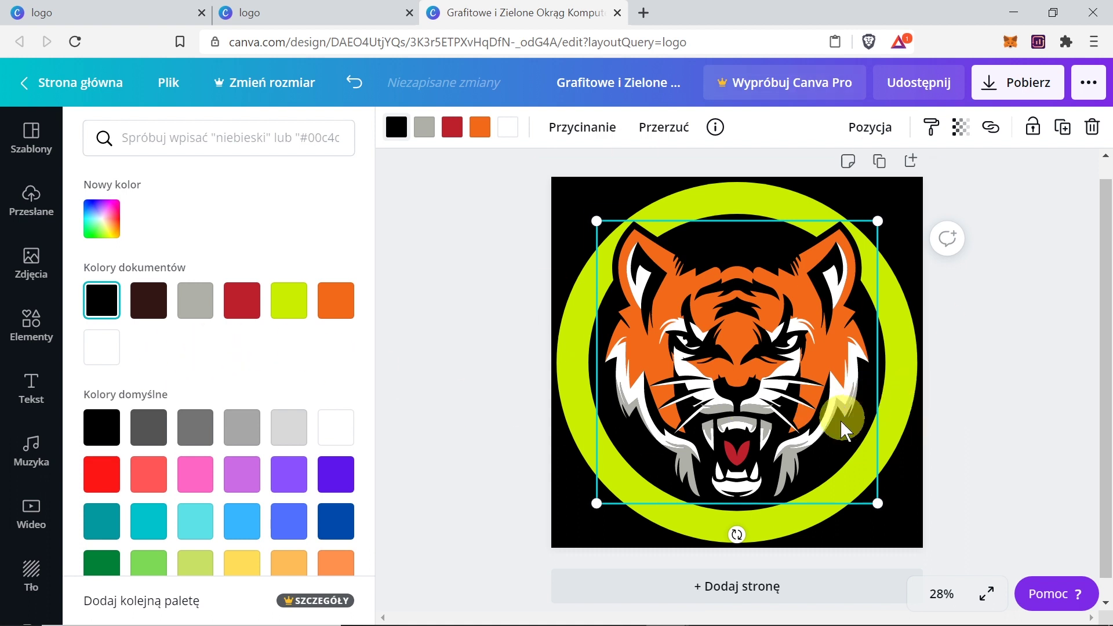
pyautogui.press('Escape')
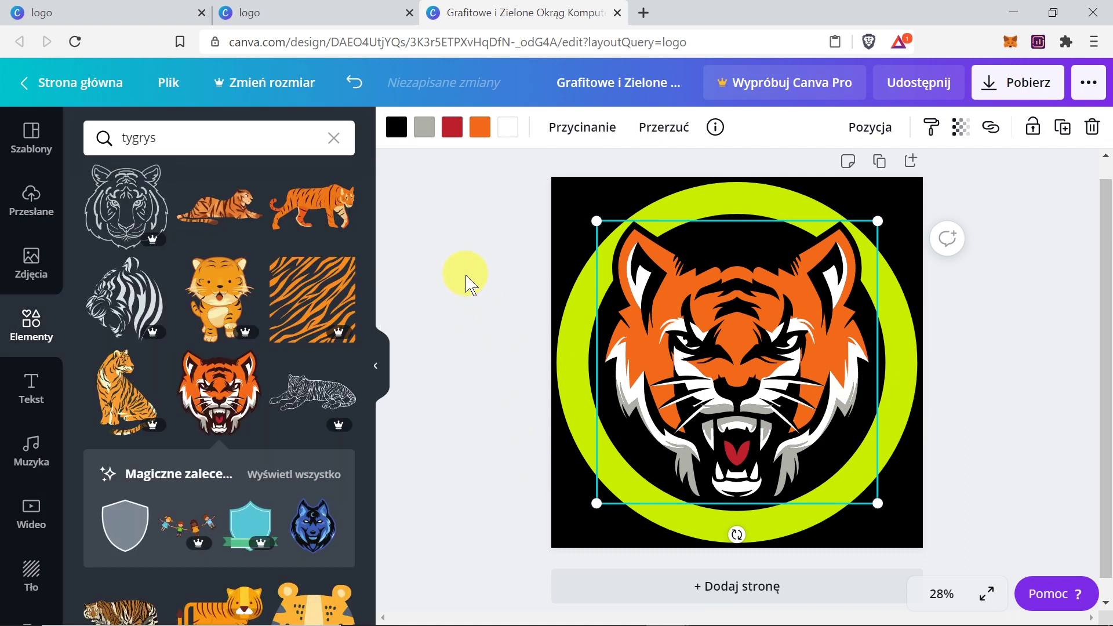
# Move the tiger head slightly down and enlarge it to the full width of the inner circle
pyautogui.click(751, 205)
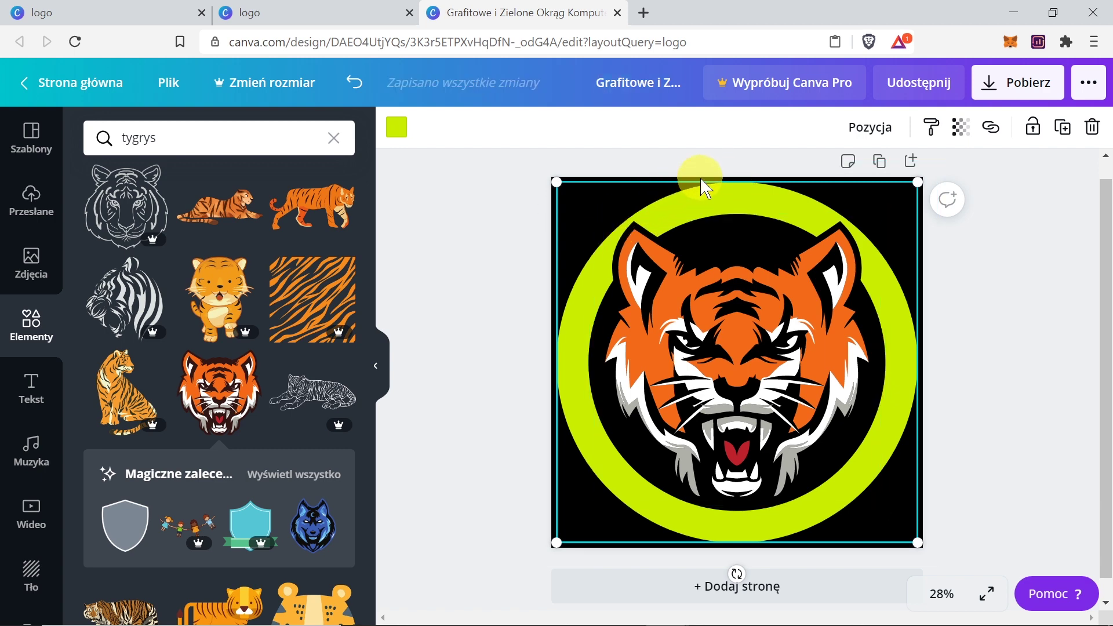
pyautogui.click(734, 297)
pyautogui.moveTo(735, 298); pyautogui.dragTo(723, 320)
pyautogui.moveTo(876, 514); pyautogui.dragTo(884, 525)
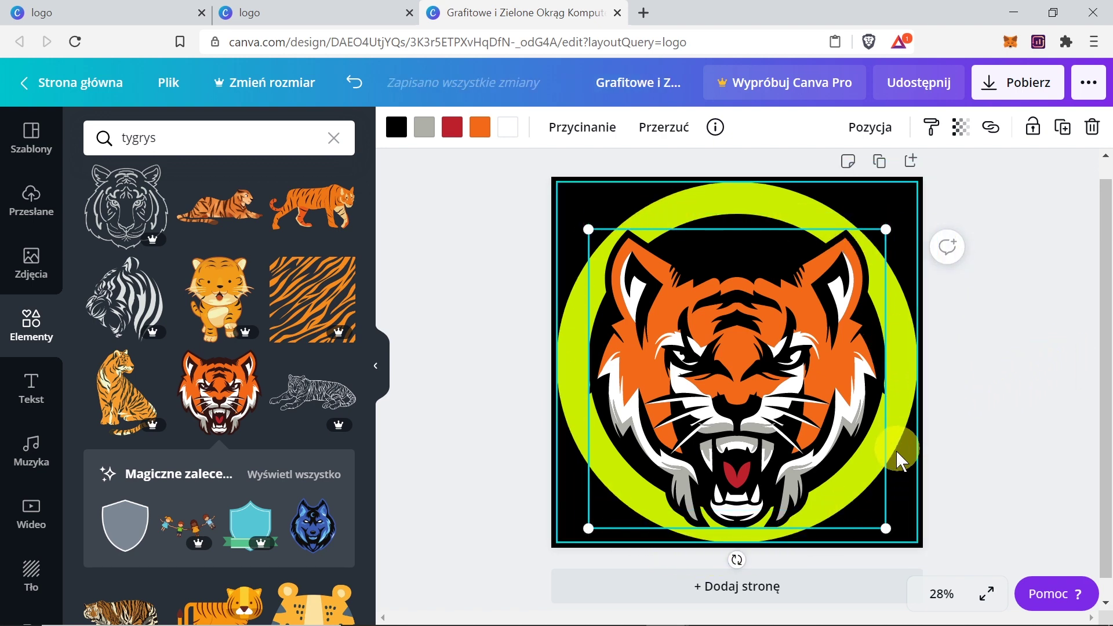
# Delete the large green circle behind the tiger head
pyautogui.click(744, 196)
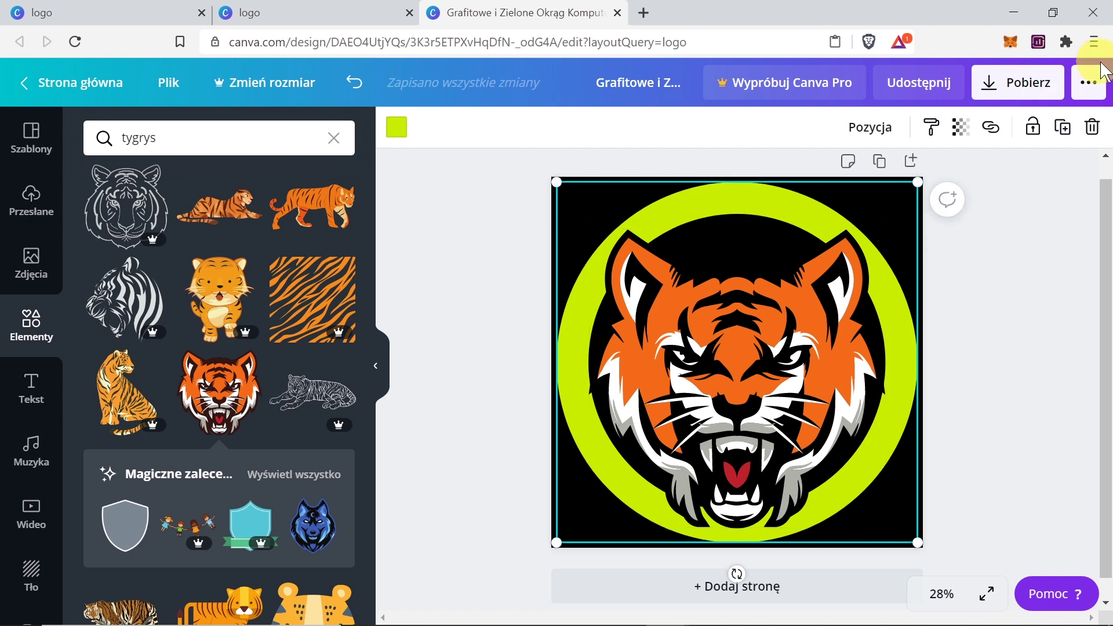
pyautogui.click(1092, 128)
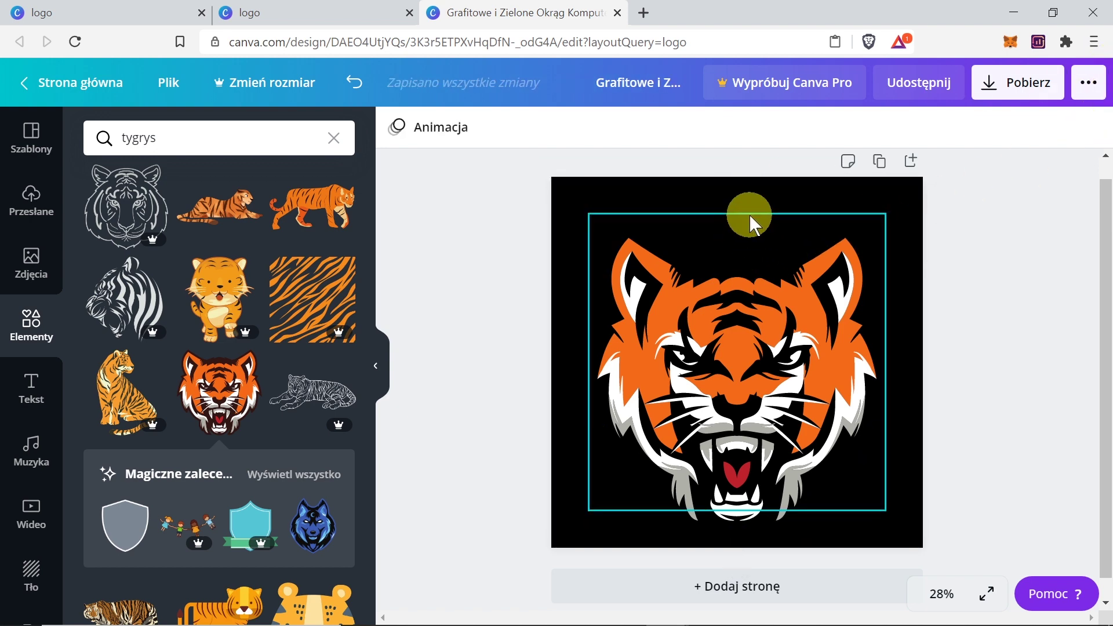
# Try white, purple and red as the fill of the circle behind the tiger head
pyautogui.click(748, 215)
pyautogui.click(397, 126)
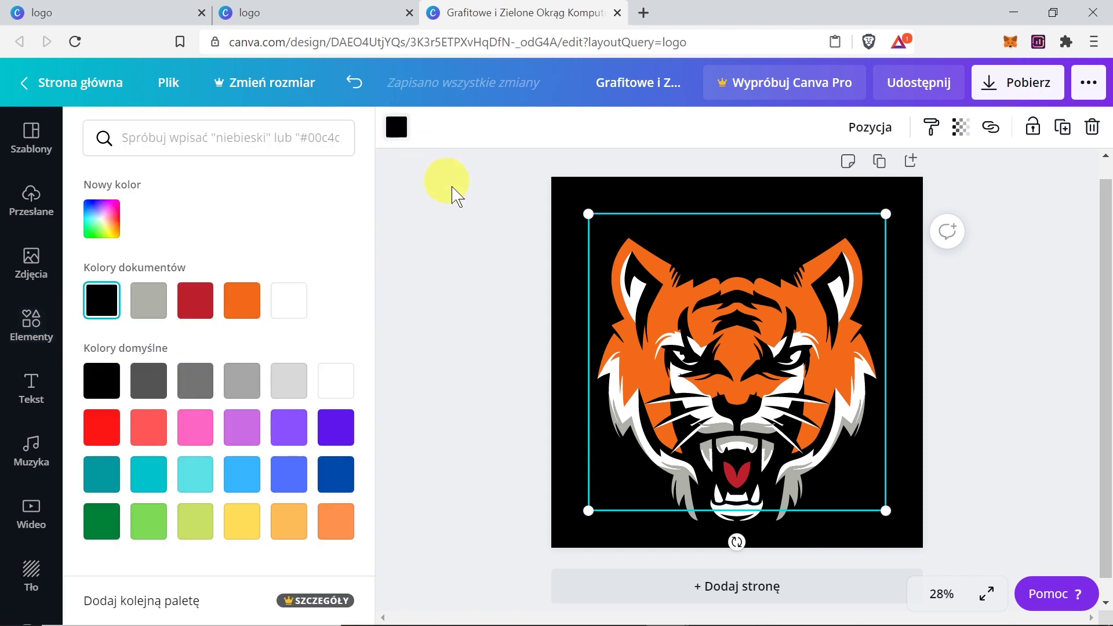
pyautogui.click(298, 307)
pyautogui.click(336, 427)
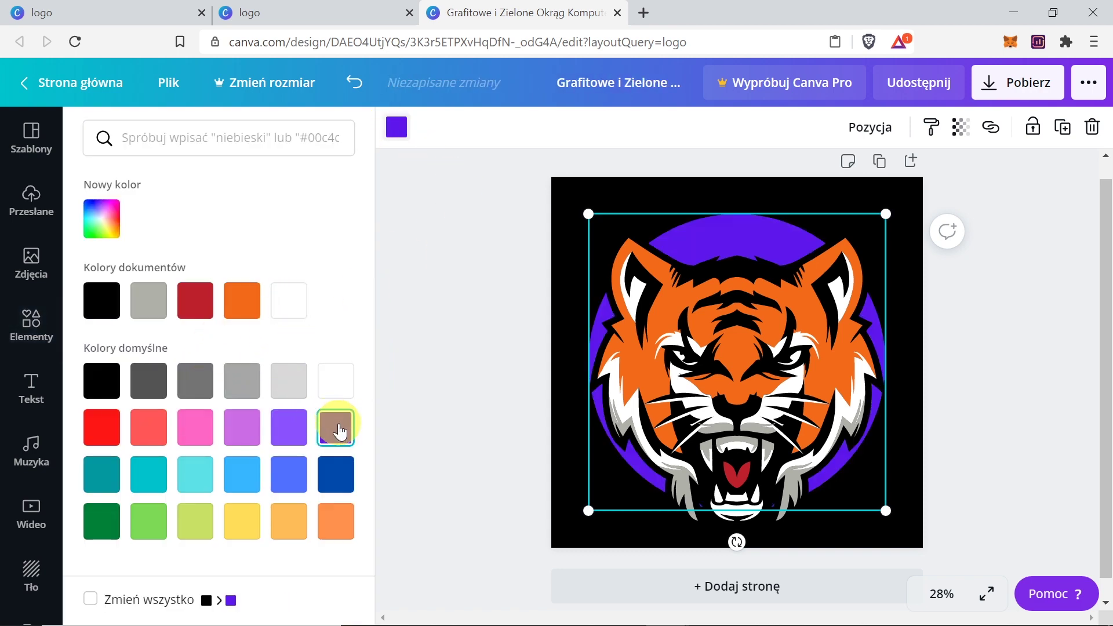
pyautogui.click(106, 433)
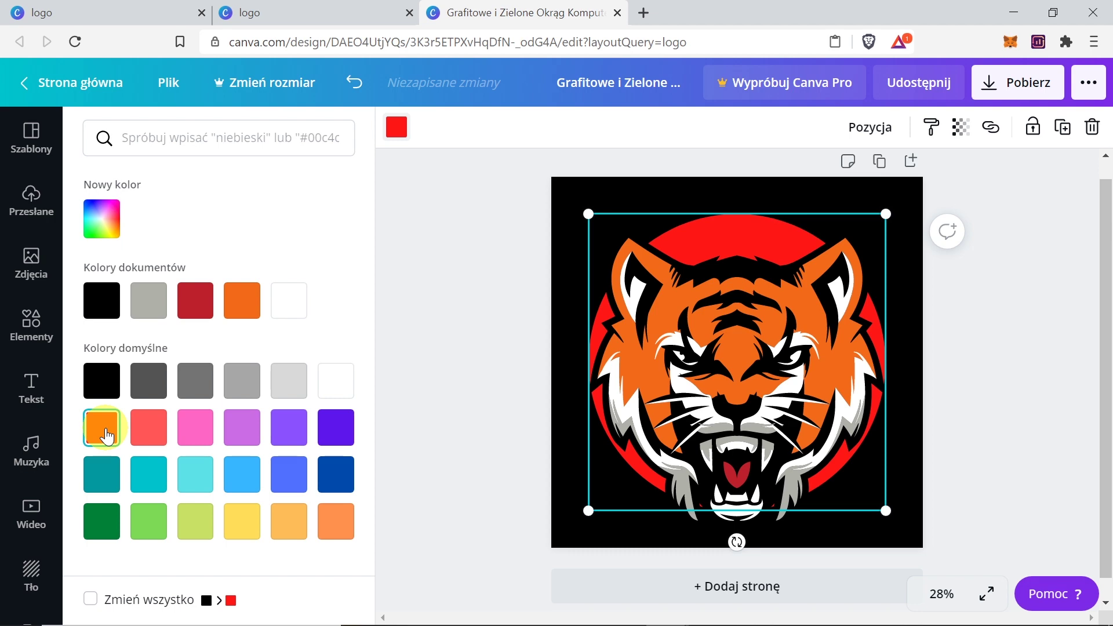
# Try white on the large background square behind the circle, and return it to black
pyautogui.click(568, 189)
pyautogui.click(397, 136)
pyautogui.click(397, 127)
pyautogui.click(336, 300)
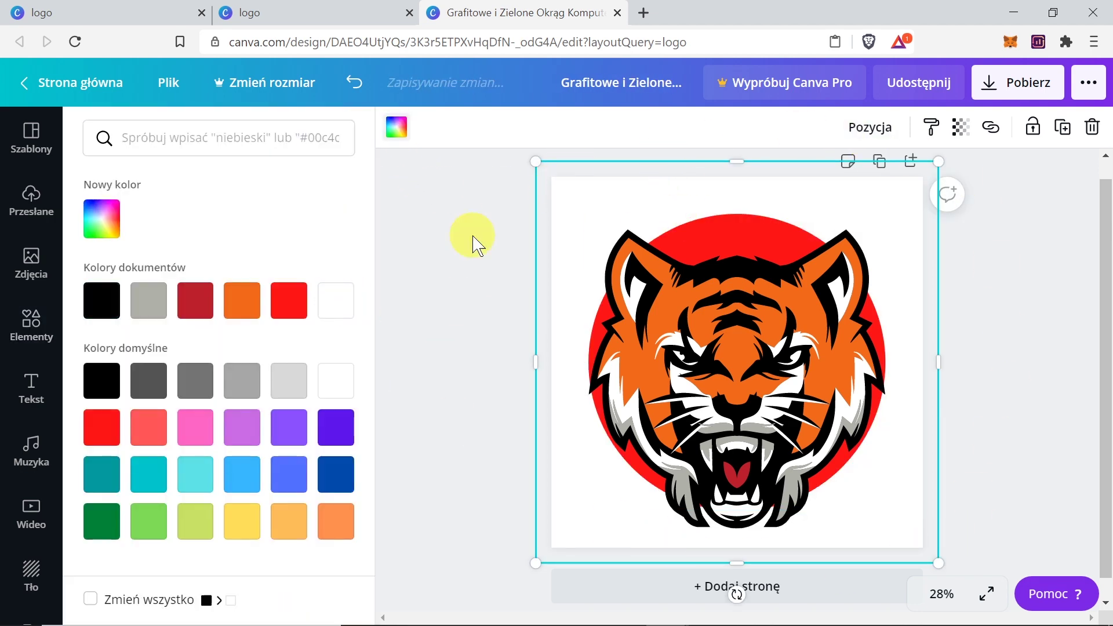
pyautogui.click(102, 300)
# Try white on the circle behind the tiger head and apply yellow
pyautogui.click(717, 218)
pyautogui.click(336, 301)
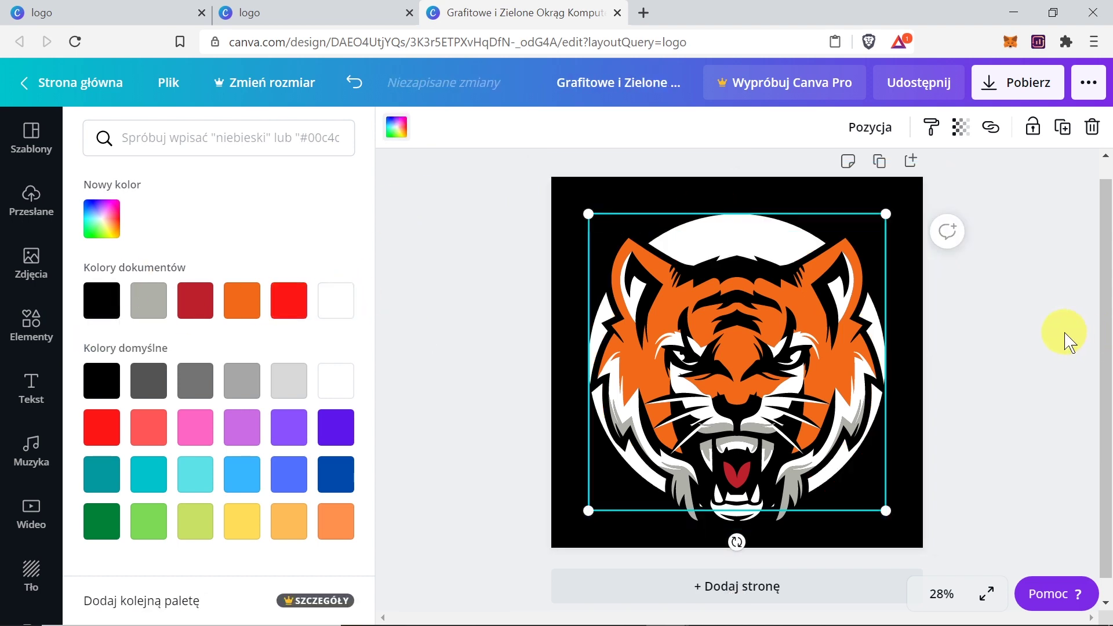
pyautogui.click(252, 522)
pyautogui.click(486, 296)
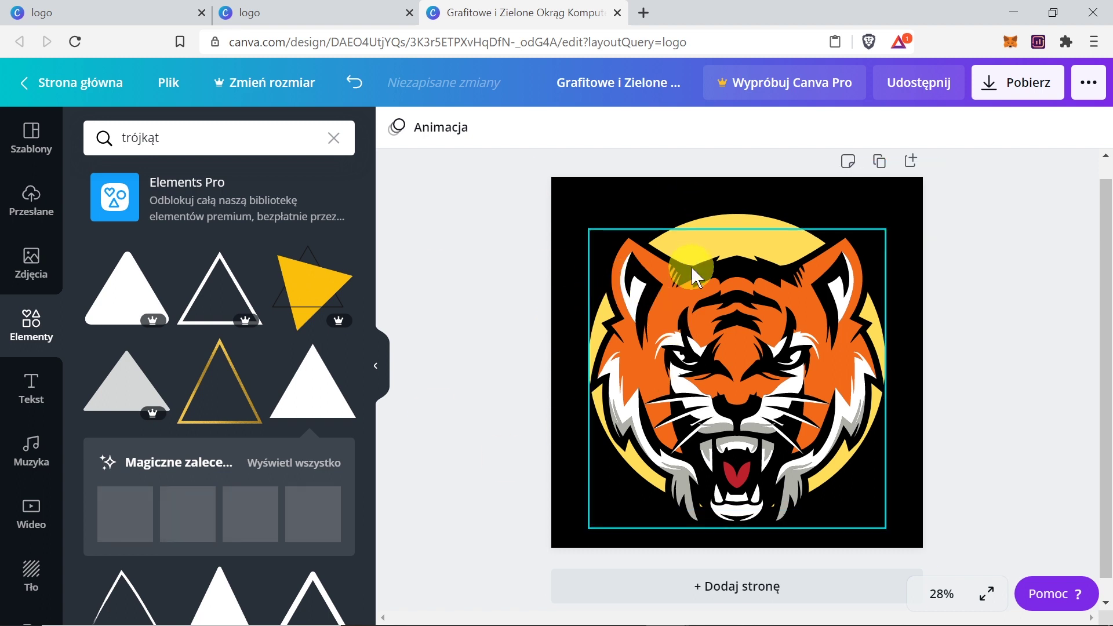
# Download the design as a PNG and save it under the file name logo in the 7z folder
pyautogui.click(1090, 82)
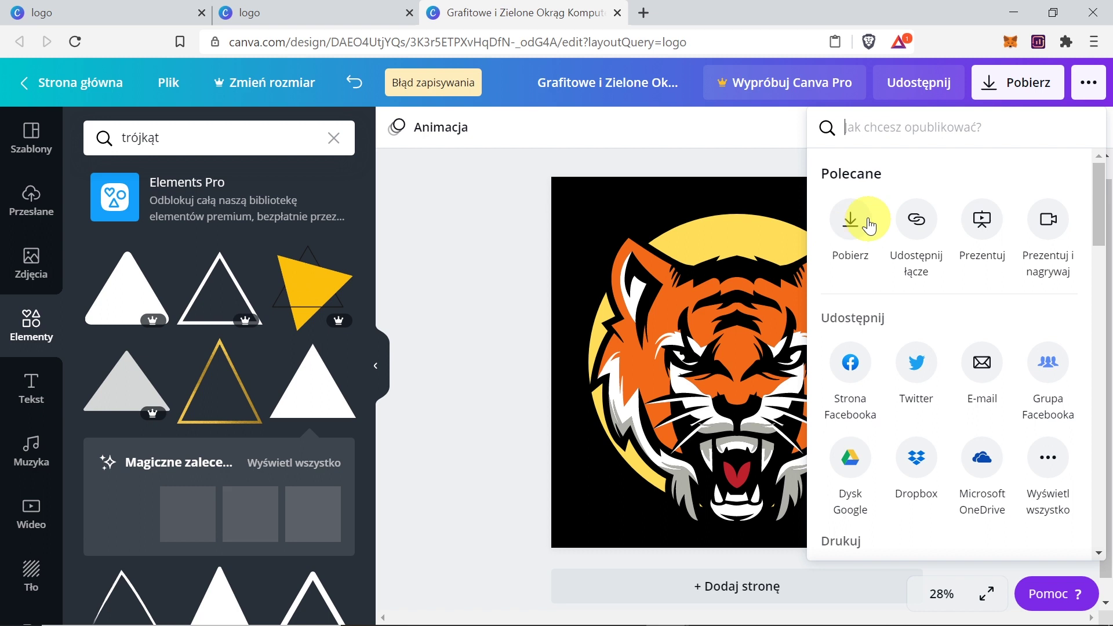
pyautogui.click(850, 229)
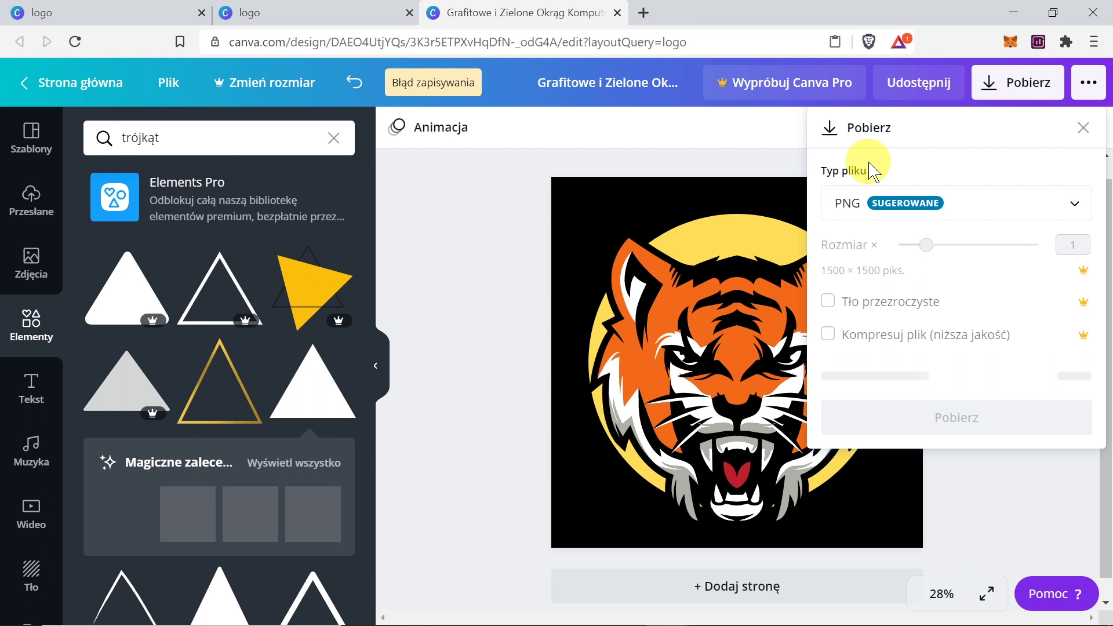
pyautogui.click(870, 208)
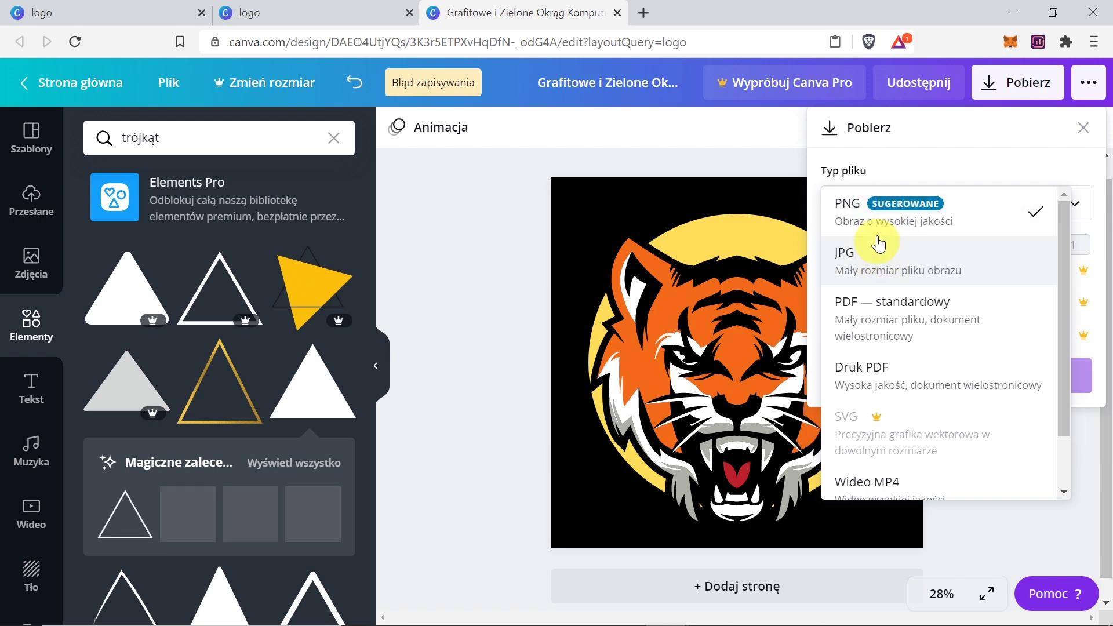
pyautogui.click(870, 220)
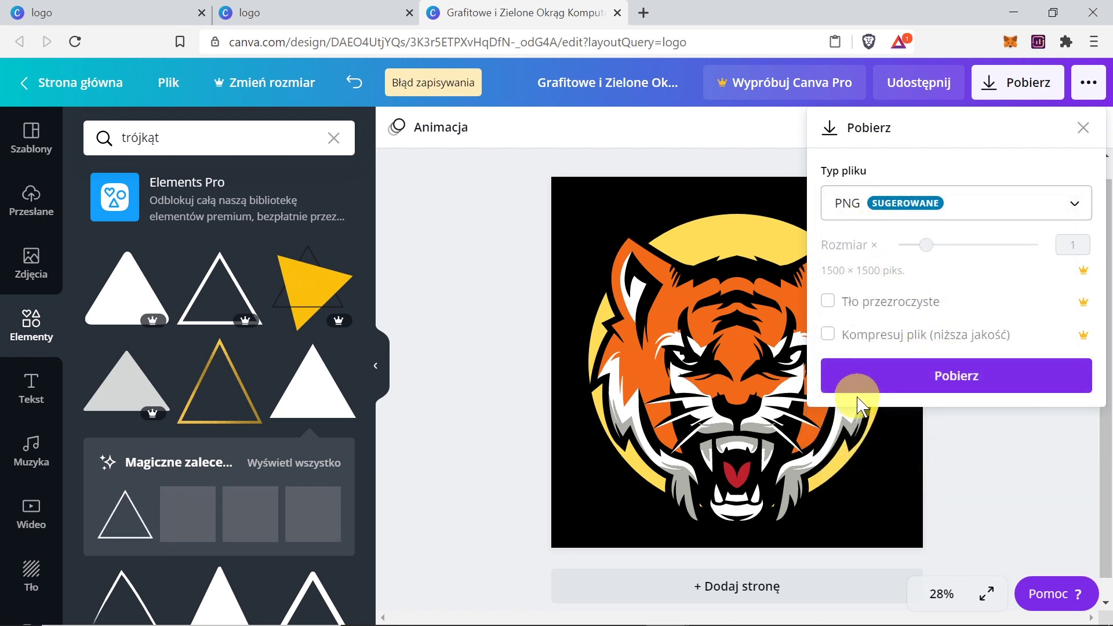
pyautogui.click(920, 387)
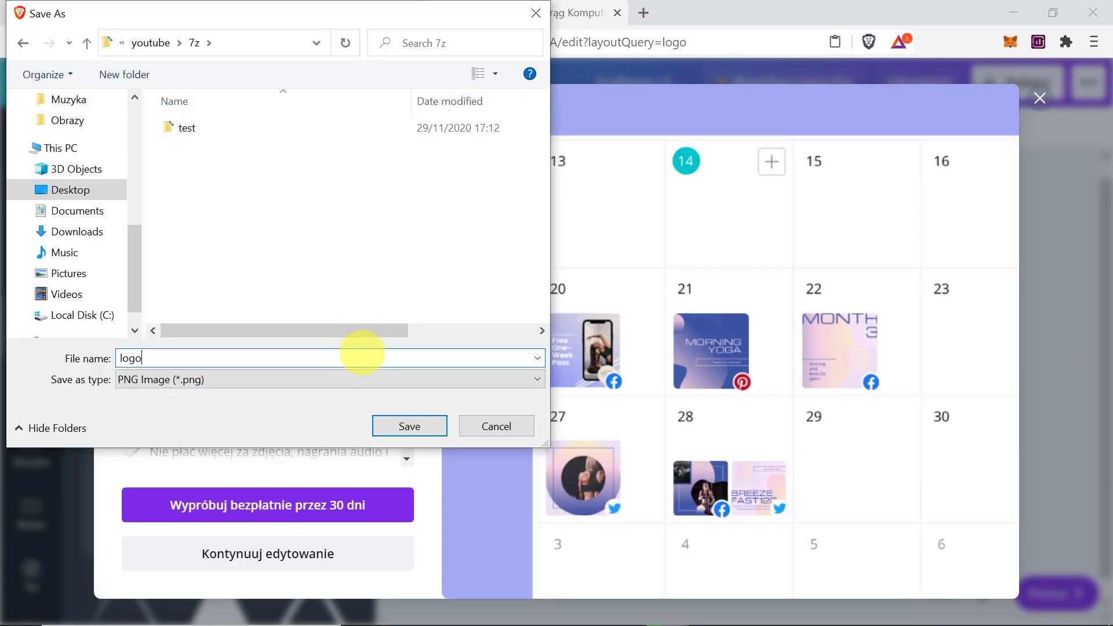
pyautogui.click(413, 427)
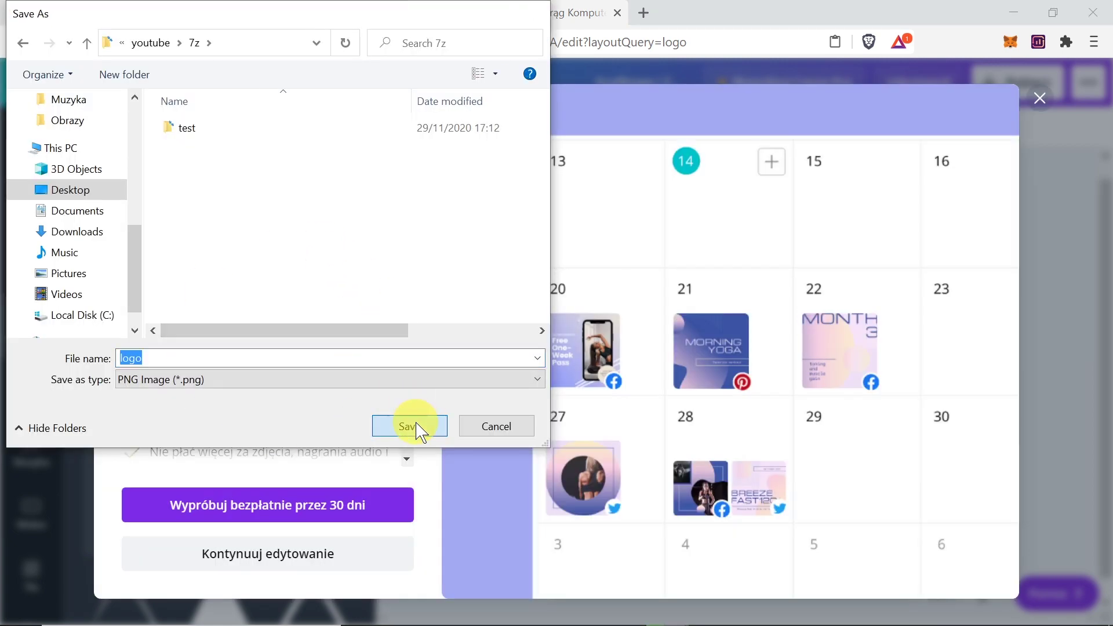